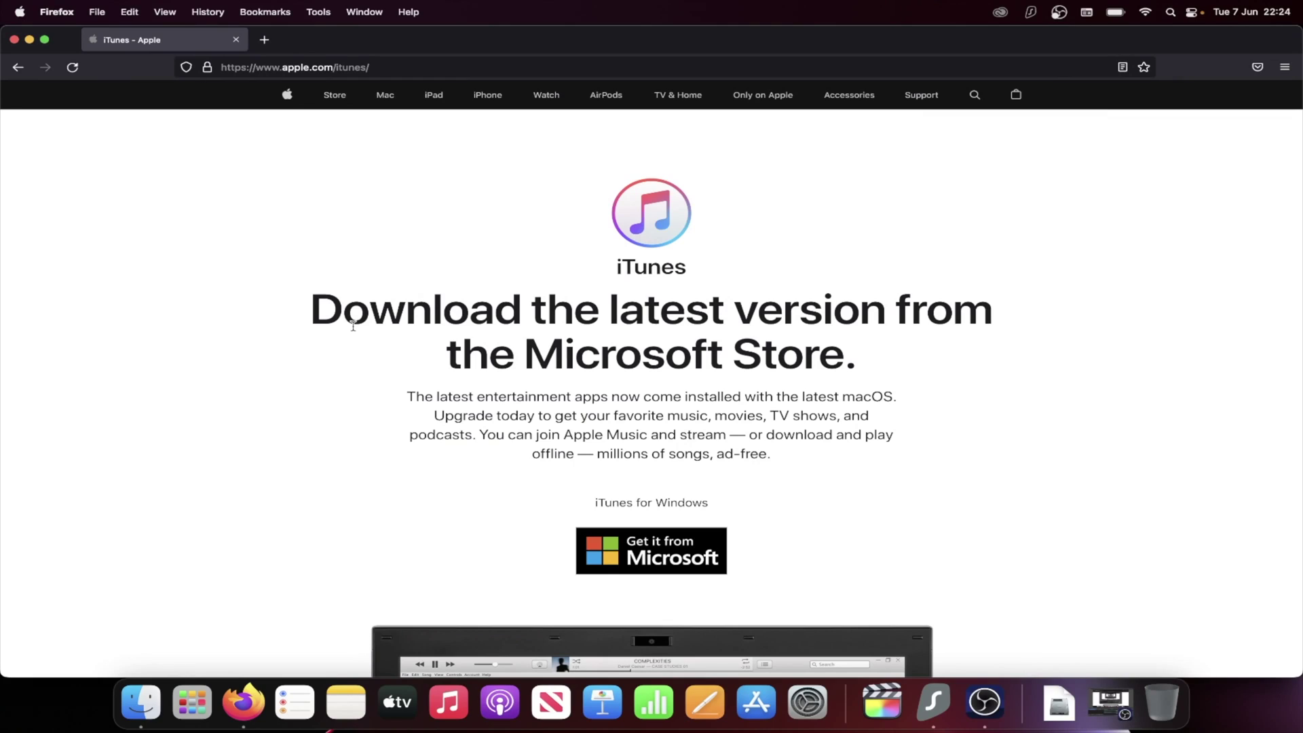
- Show the Windows version of iTunes on Apple's iTunes page and examine its download options
click(391, 68)
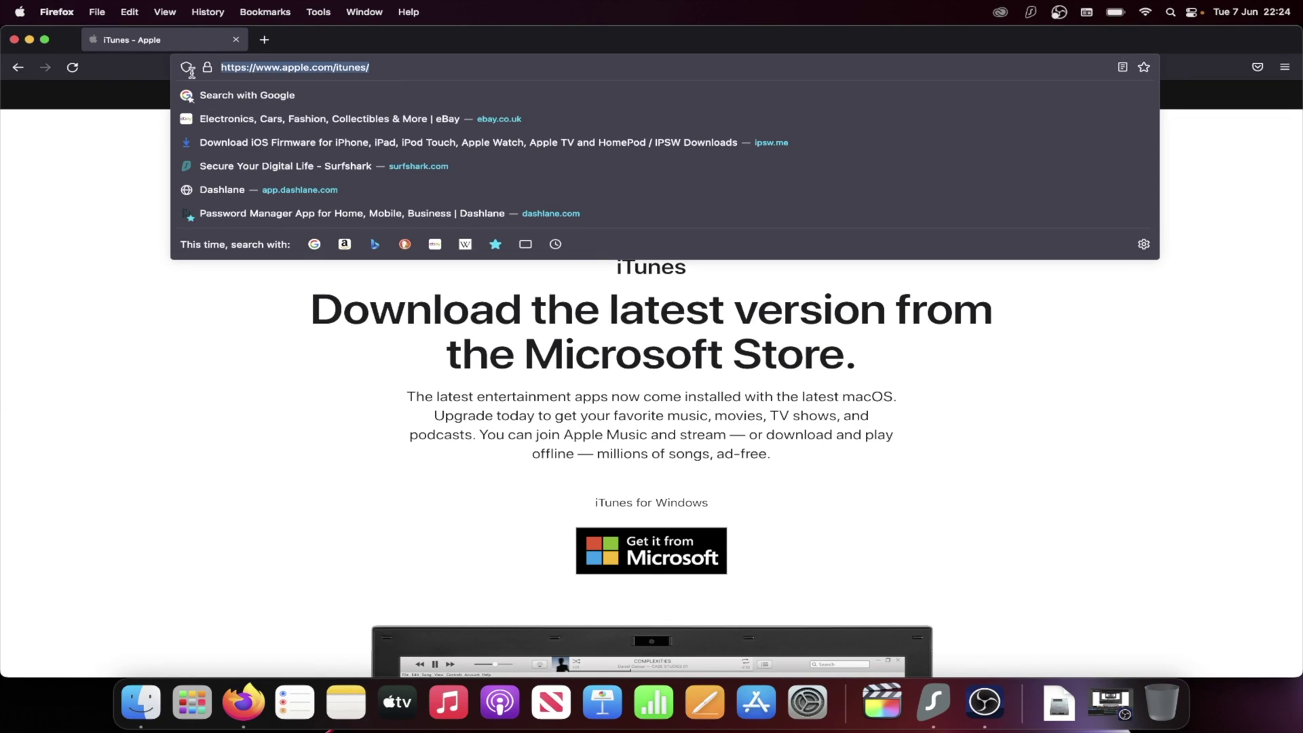
click(93, 225)
scroll(316, 277, down, 4)
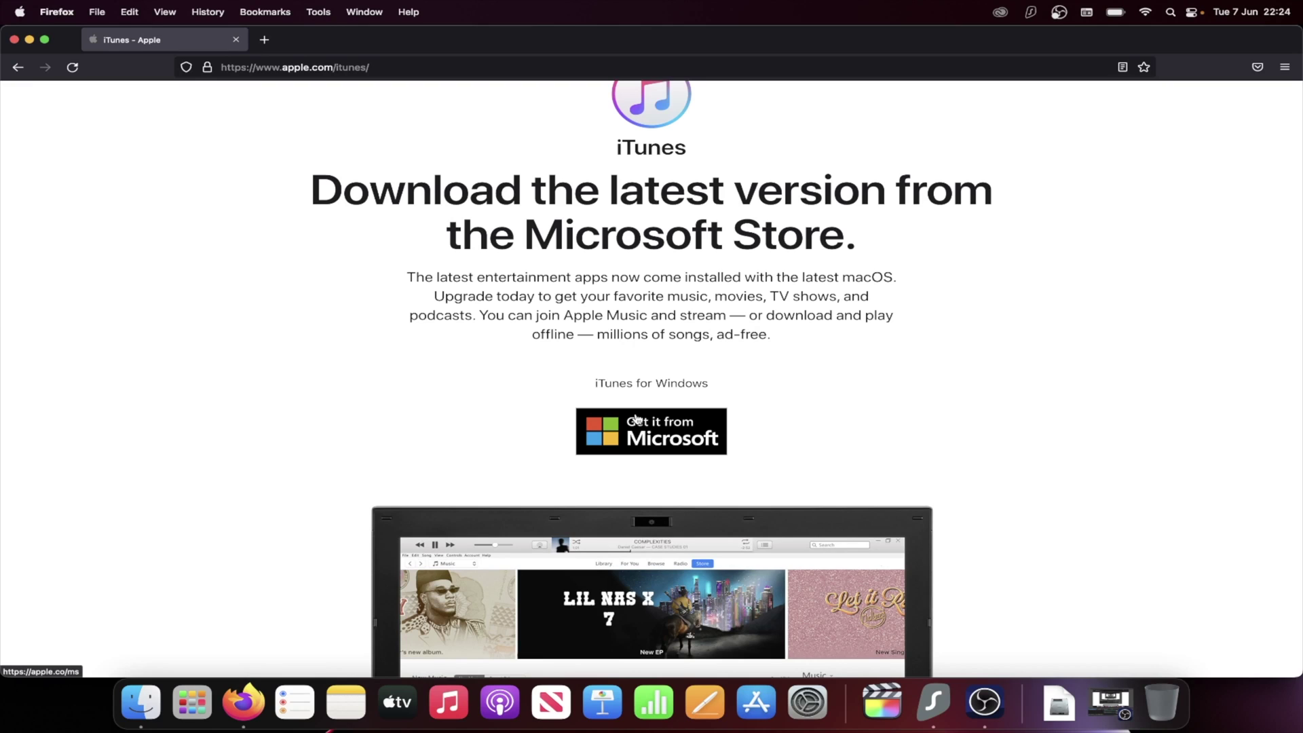
scroll(637, 418, down, 5)
scroll(637, 418, down, 5)
scroll(637, 418, up, 5)
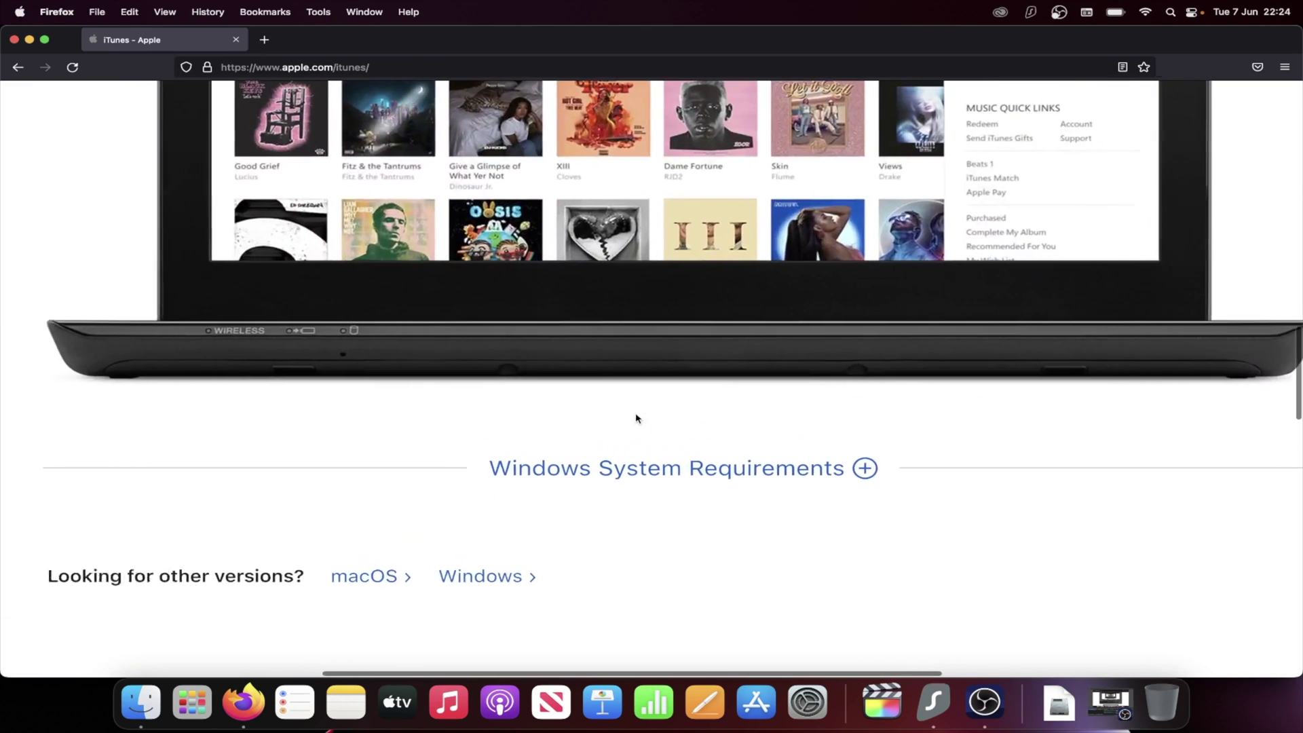
scroll(637, 418, down, 1)
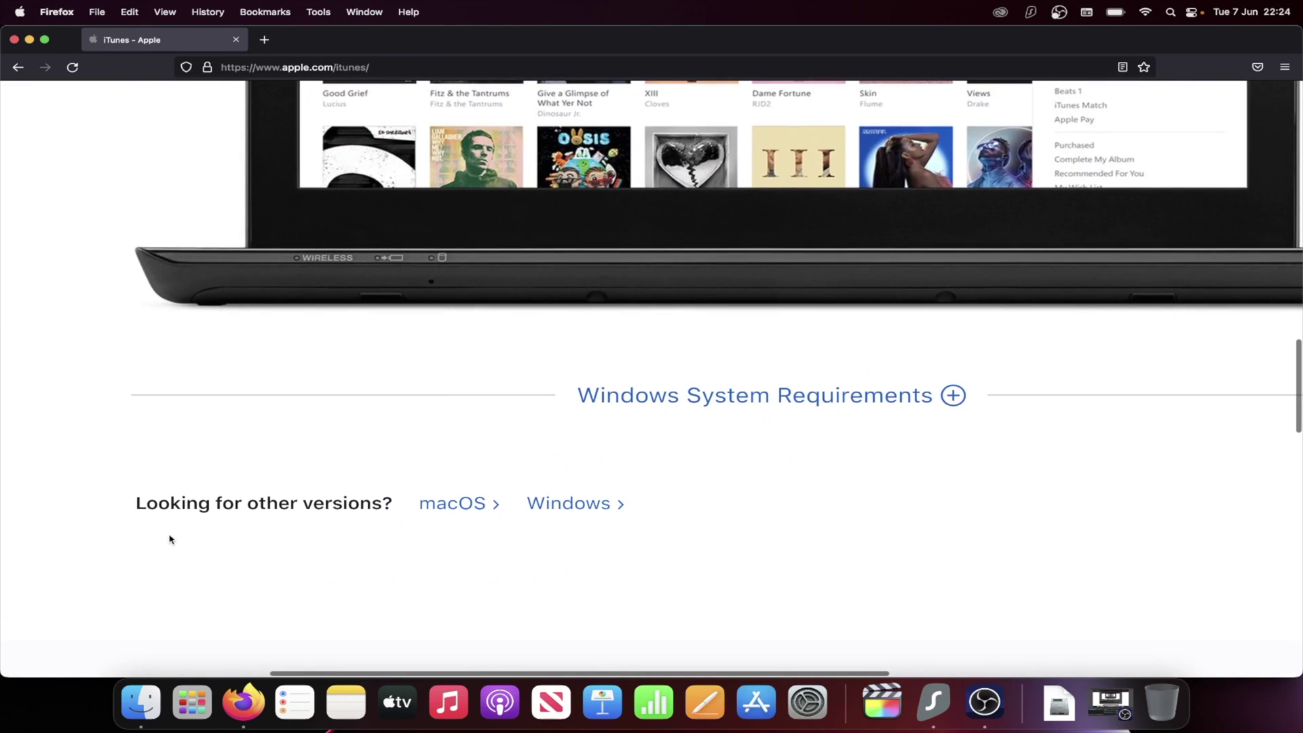
click(563, 504)
scroll(631, 461, right, 2)
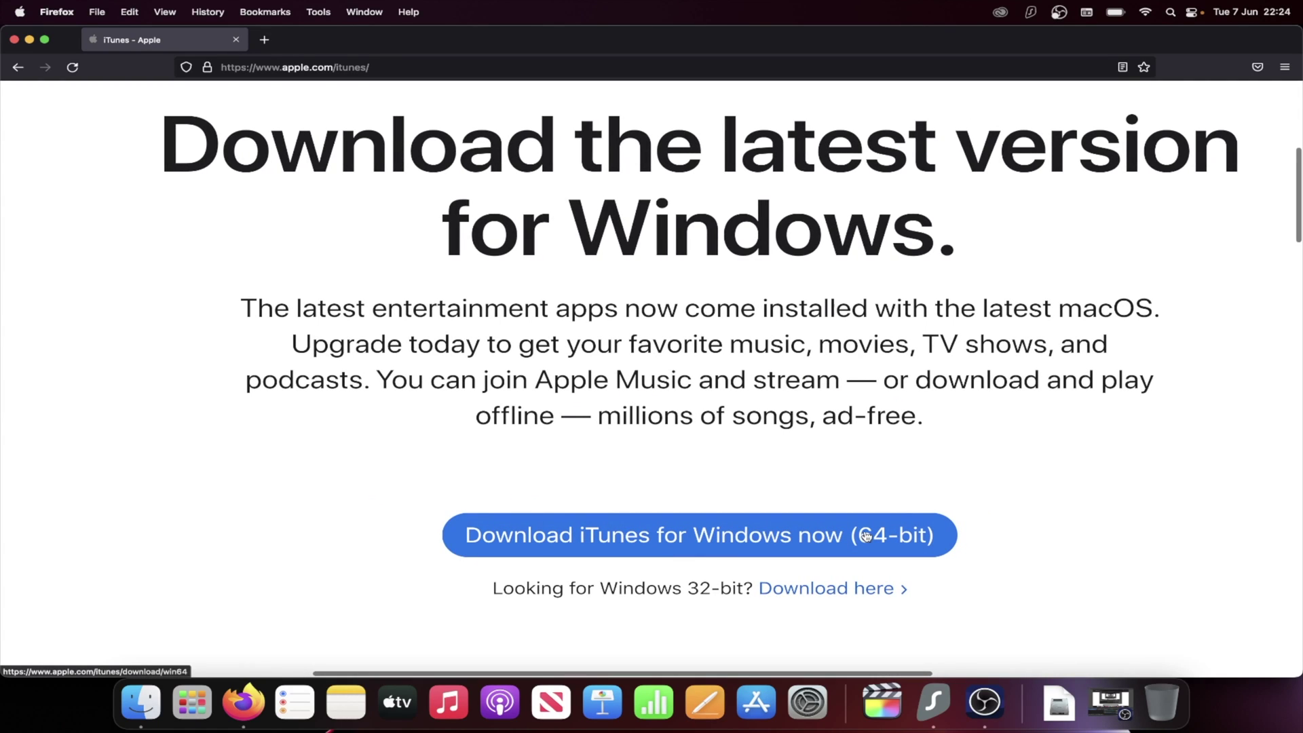
- Open ipsw.me in a new browser tab, choose iPhone as the product and close the advertisement
key(super+t)
text(ipsw)
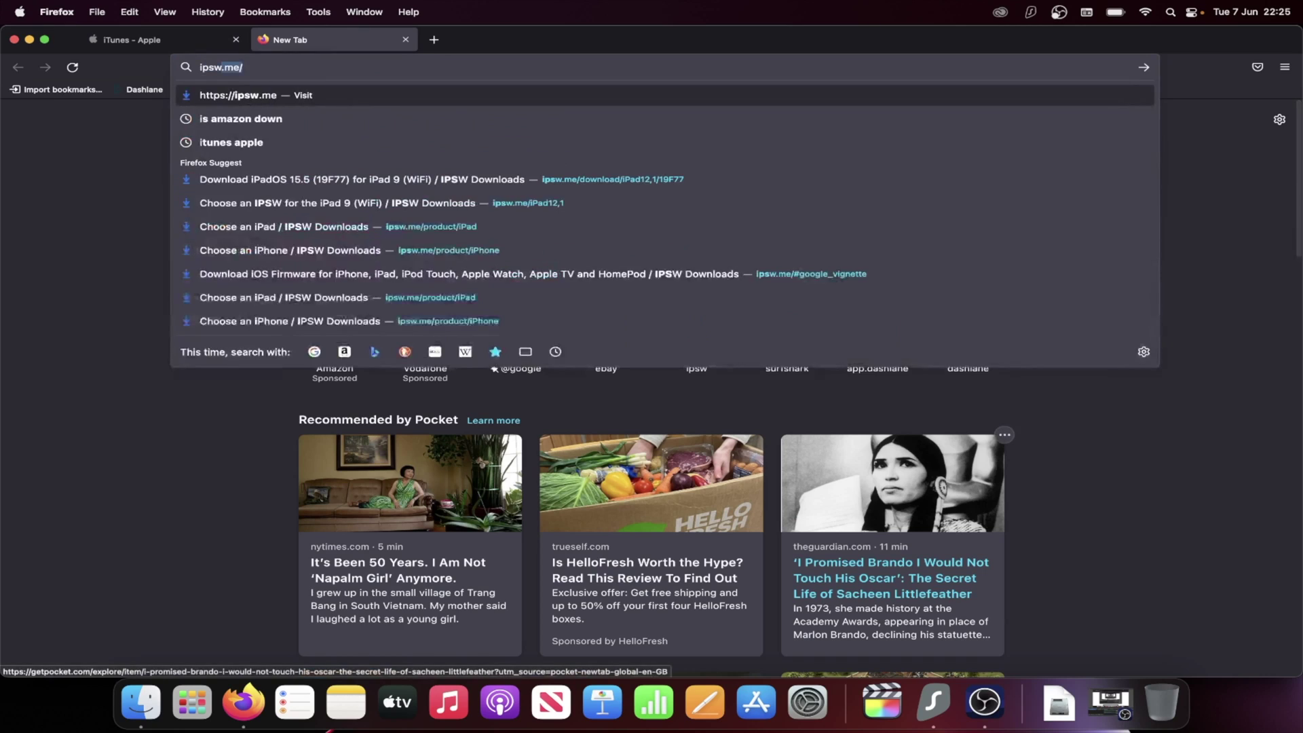
key(Return)
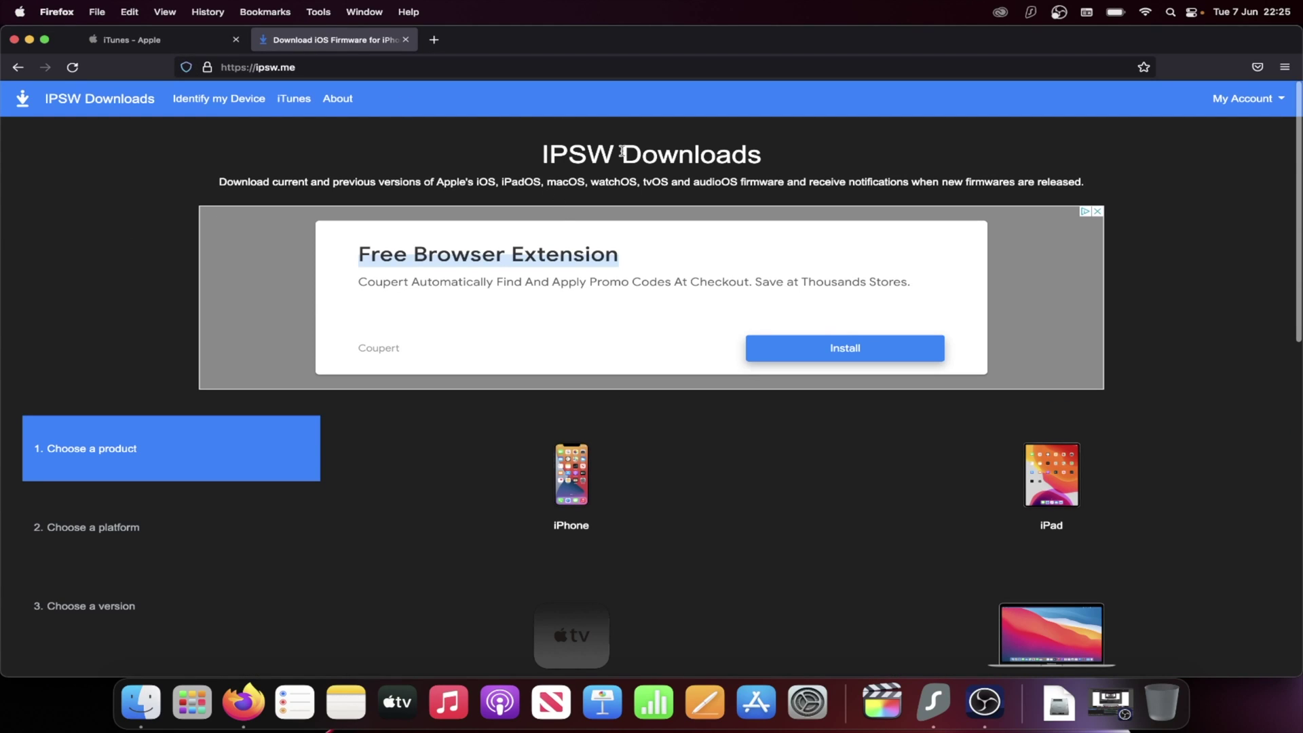
scroll(601, 308, down, 3)
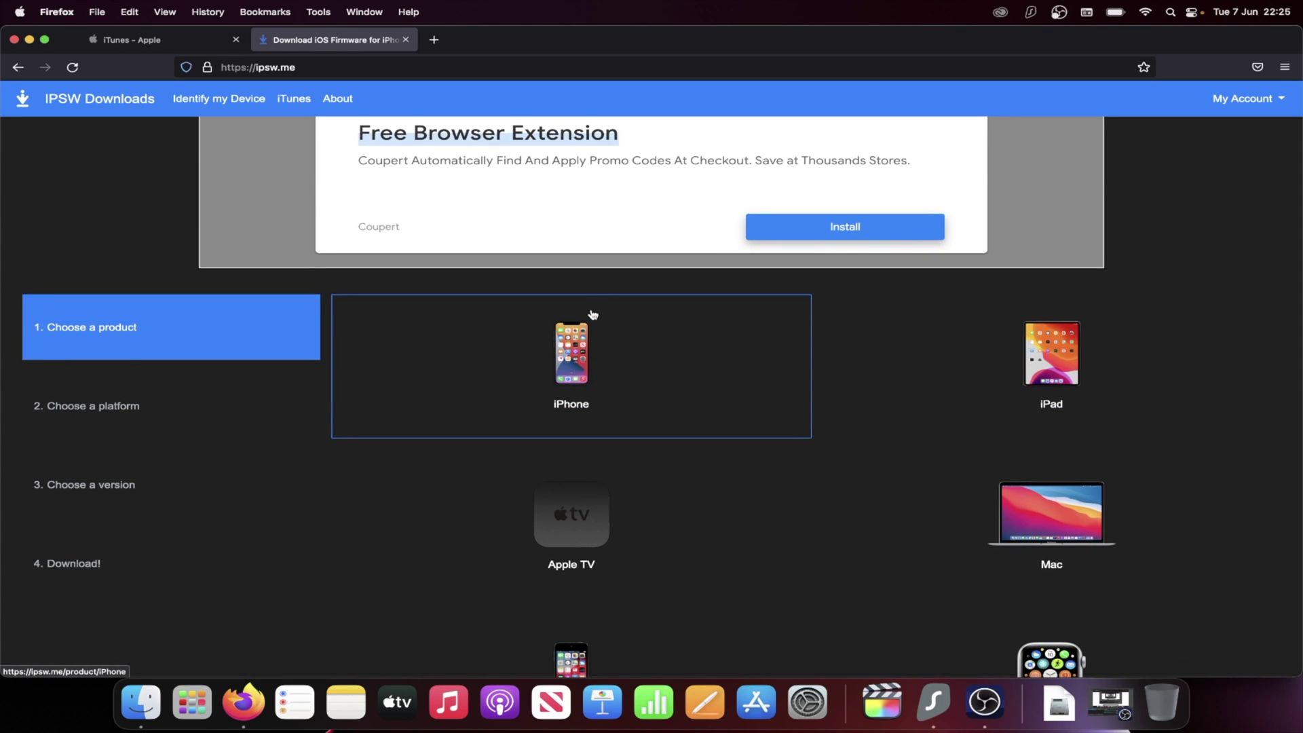
click(673, 364)
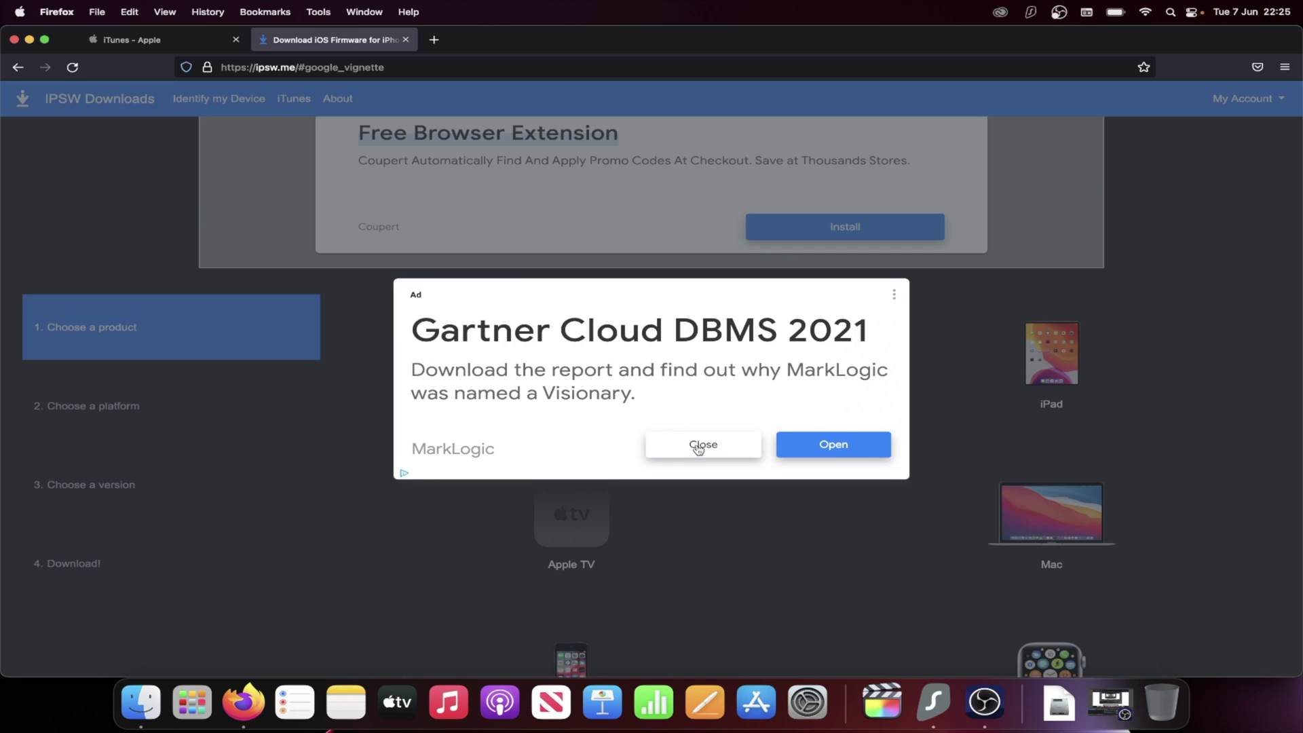
click(699, 445)
- Choose the iPhone 8 Plus (GSM) and open the signed iOS 15.5 (19F77) firmware
scroll(801, 285, down, 10)
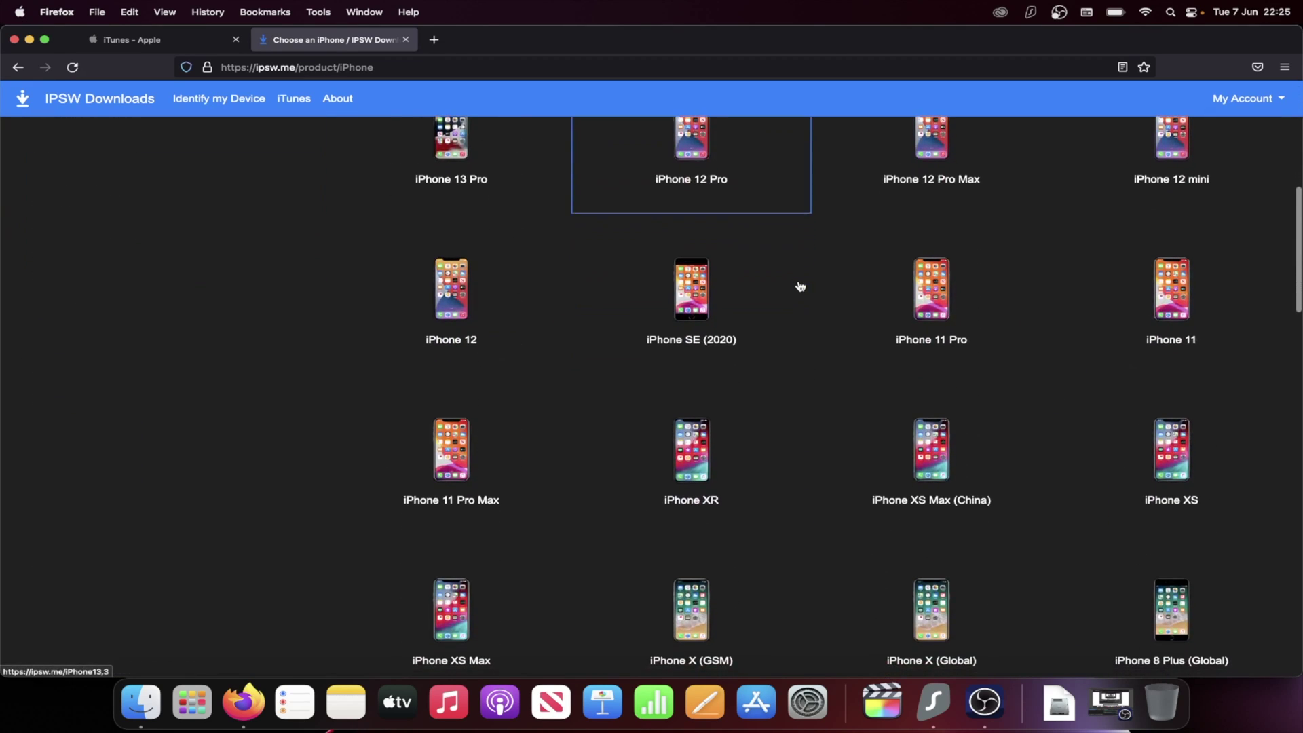
scroll(801, 286, down, 5)
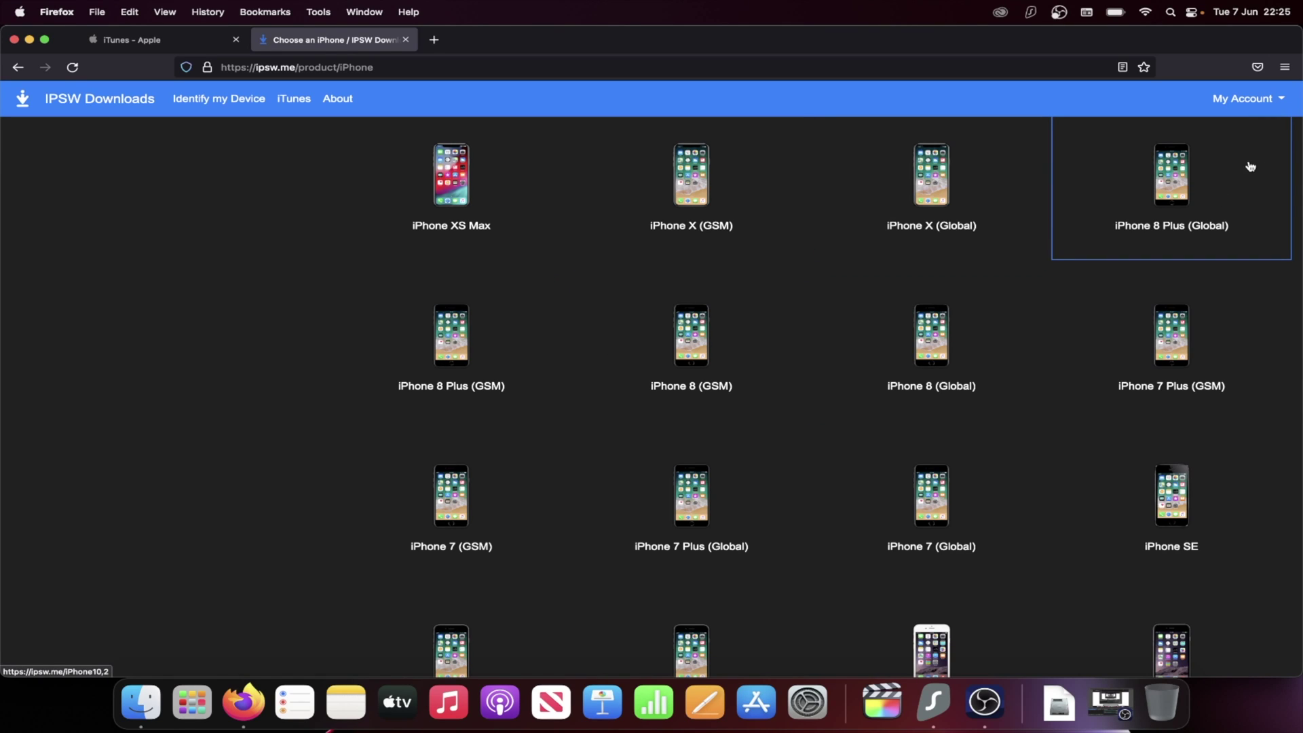
click(465, 384)
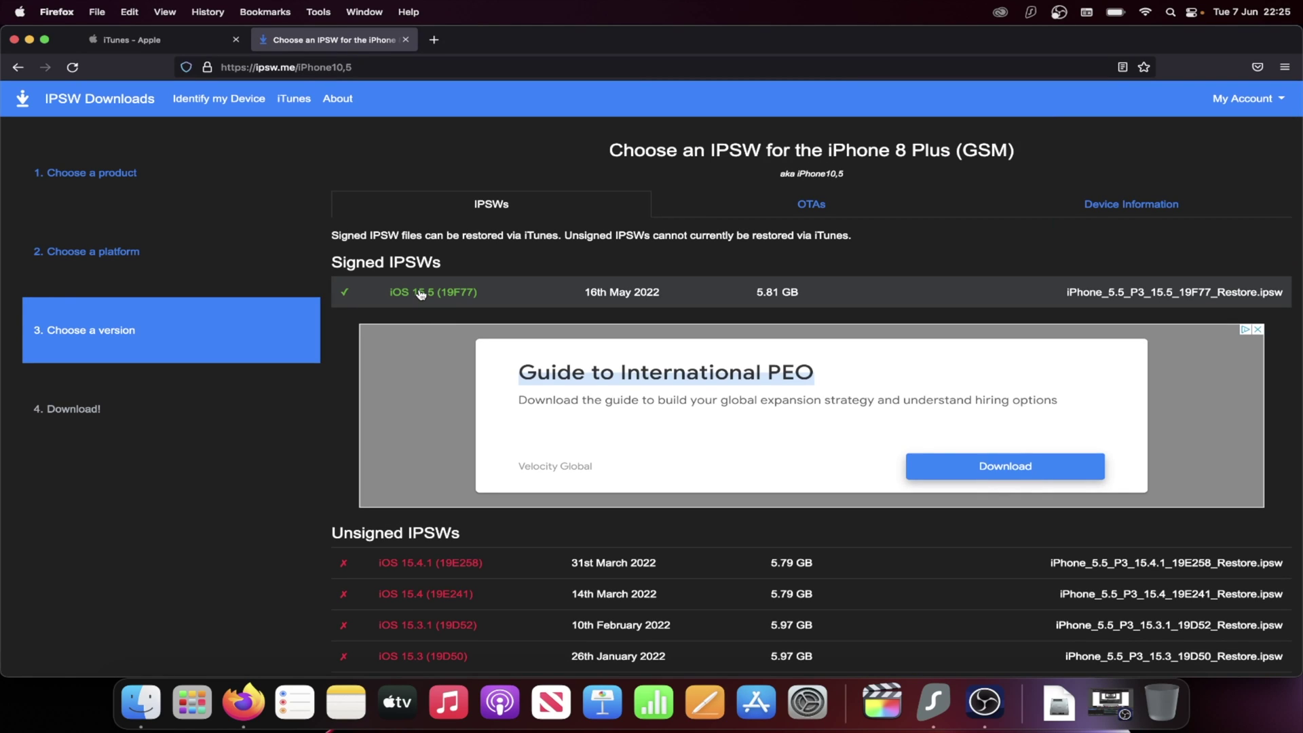
click(384, 303)
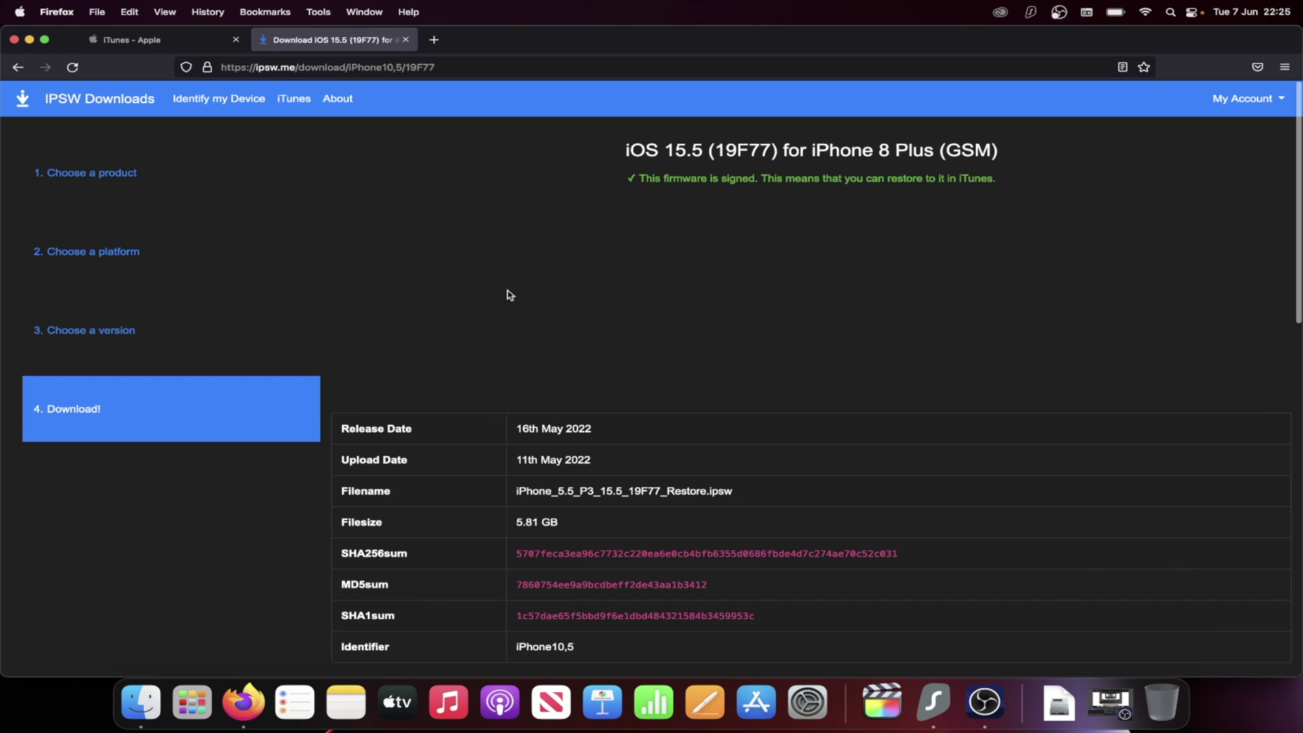
- Start the 5.81 GB iOS 15.5 firmware download for the iPhone 8 Plus (GSM) and cancel it
scroll(509, 294, down, 5)
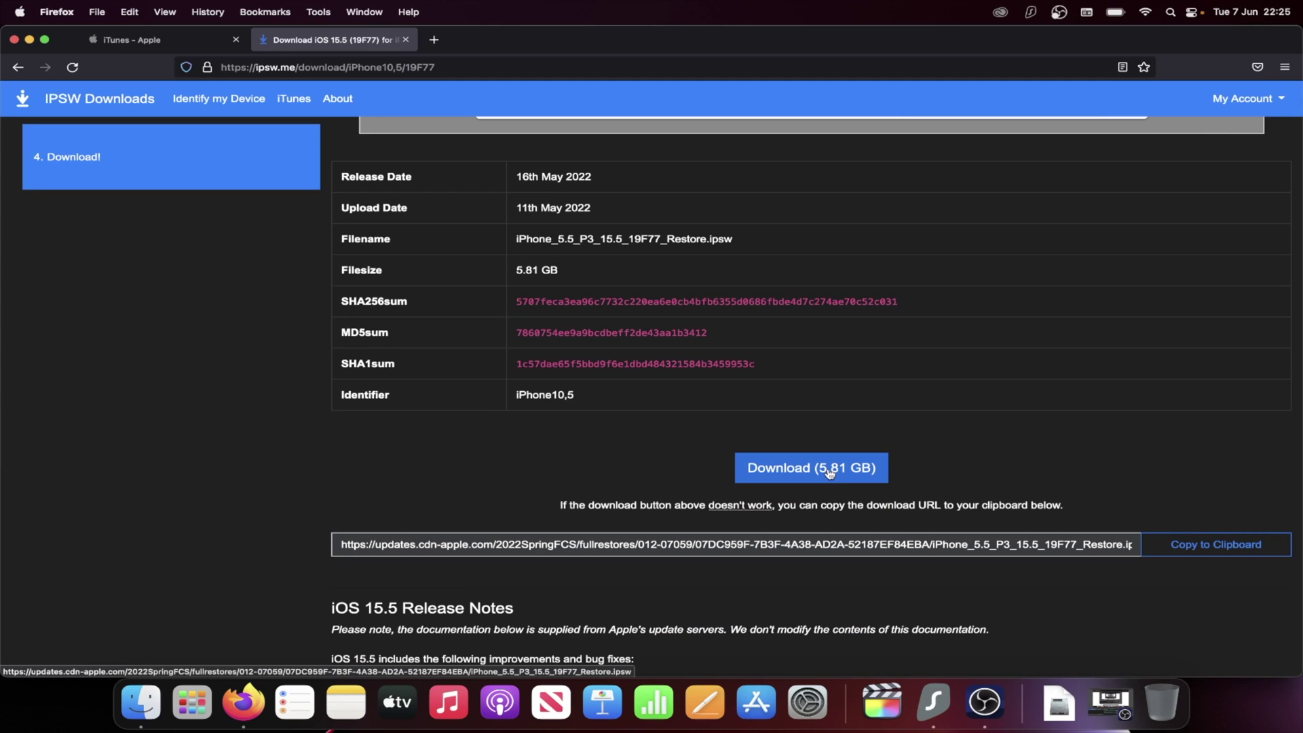
click(830, 473)
scroll(1018, 305, down, 2)
click(1251, 102)
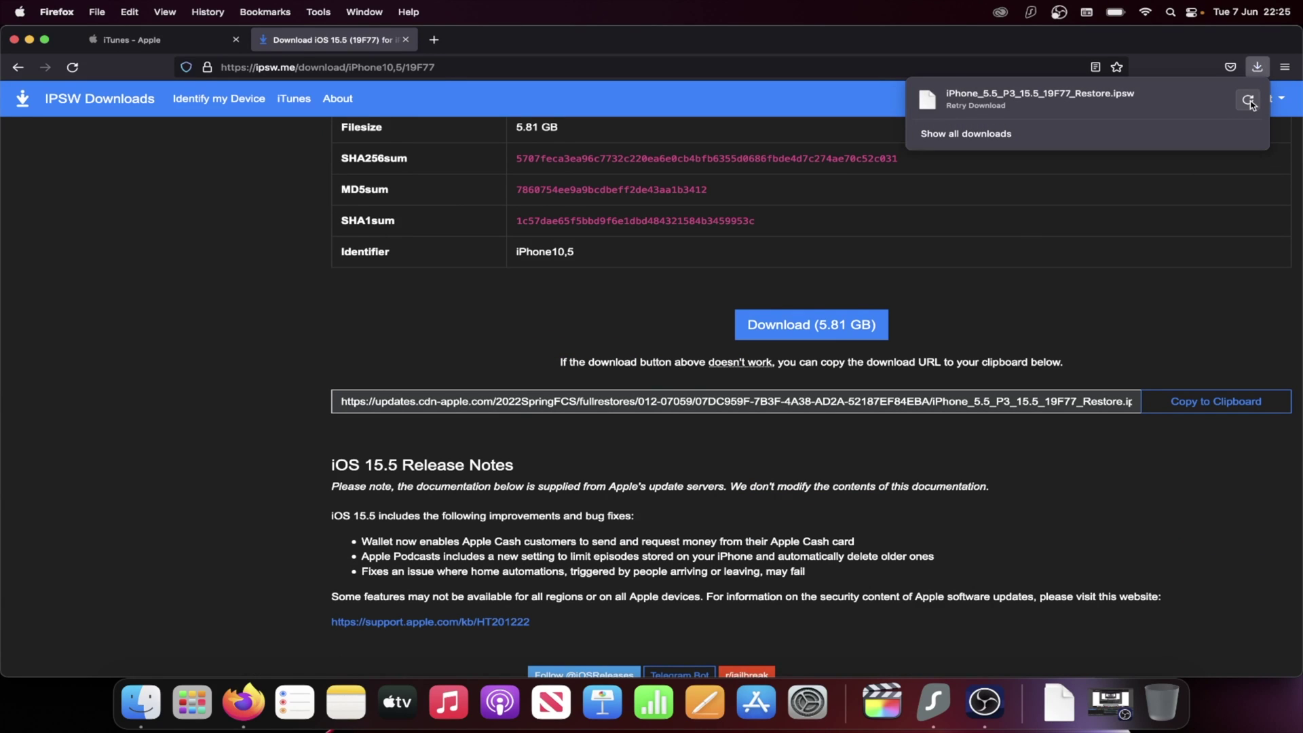
click(1117, 311)
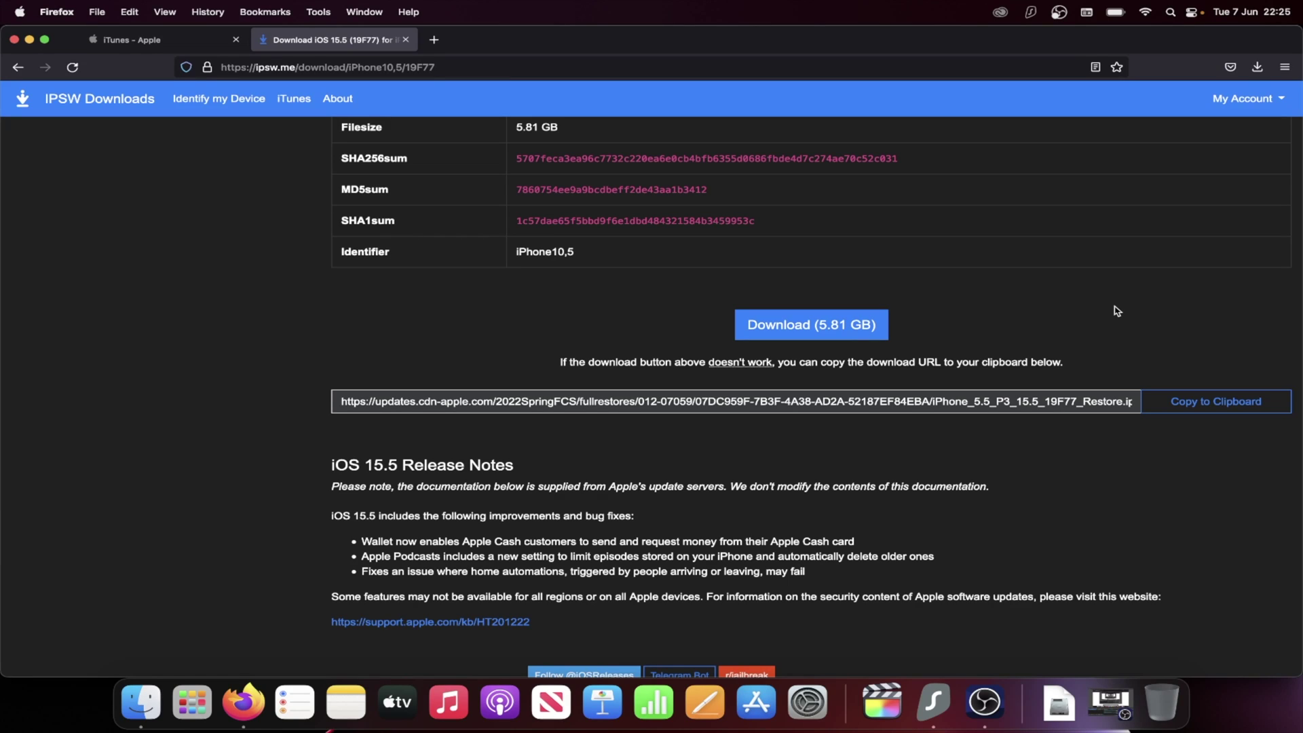
- Switch to Finder, set the connected iPhone 8 Plus to back up all its data to this Mac, and start the backup
click(134, 705)
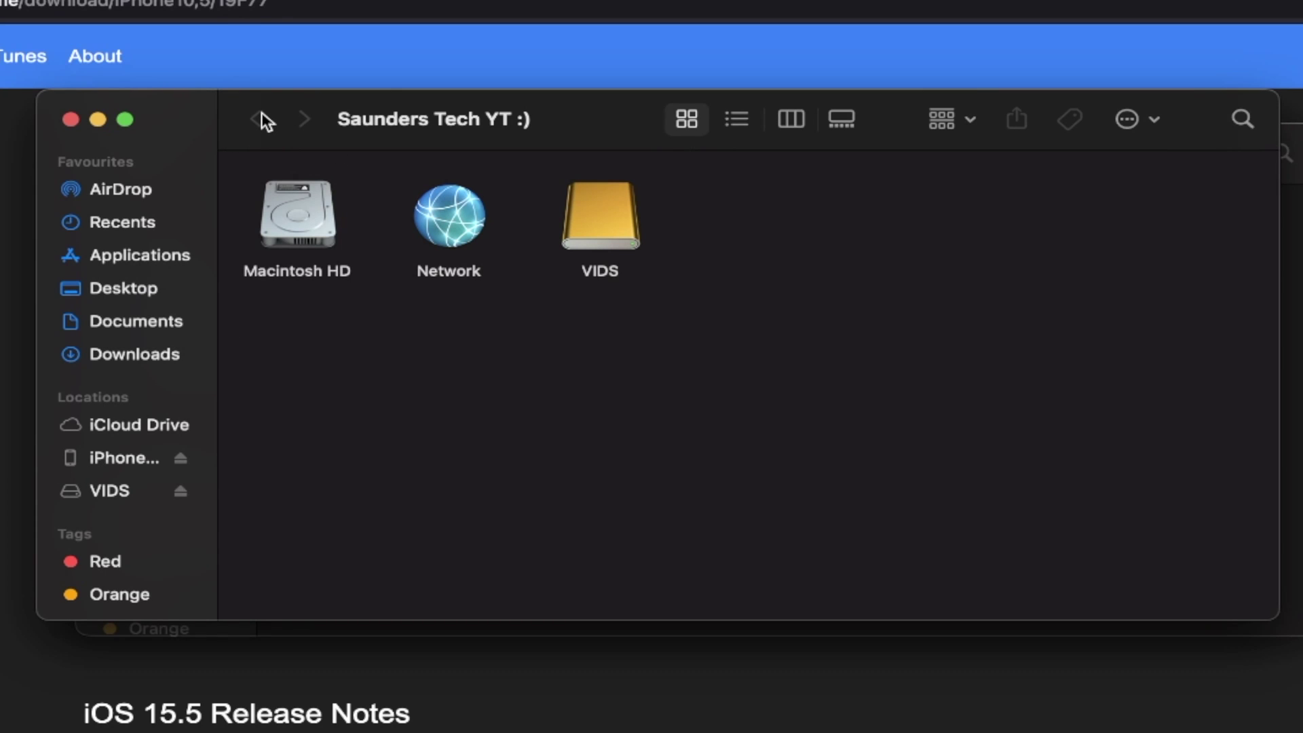
click(91, 458)
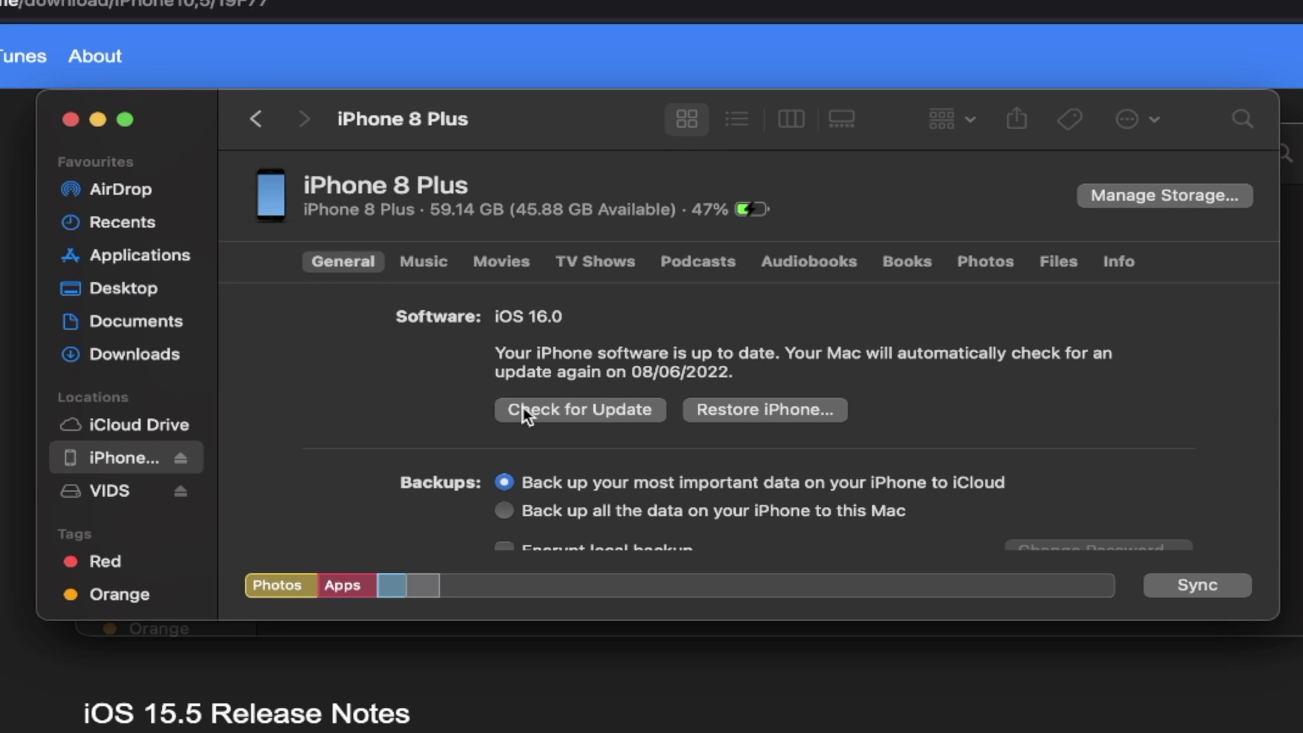
scroll(527, 415, down, 5)
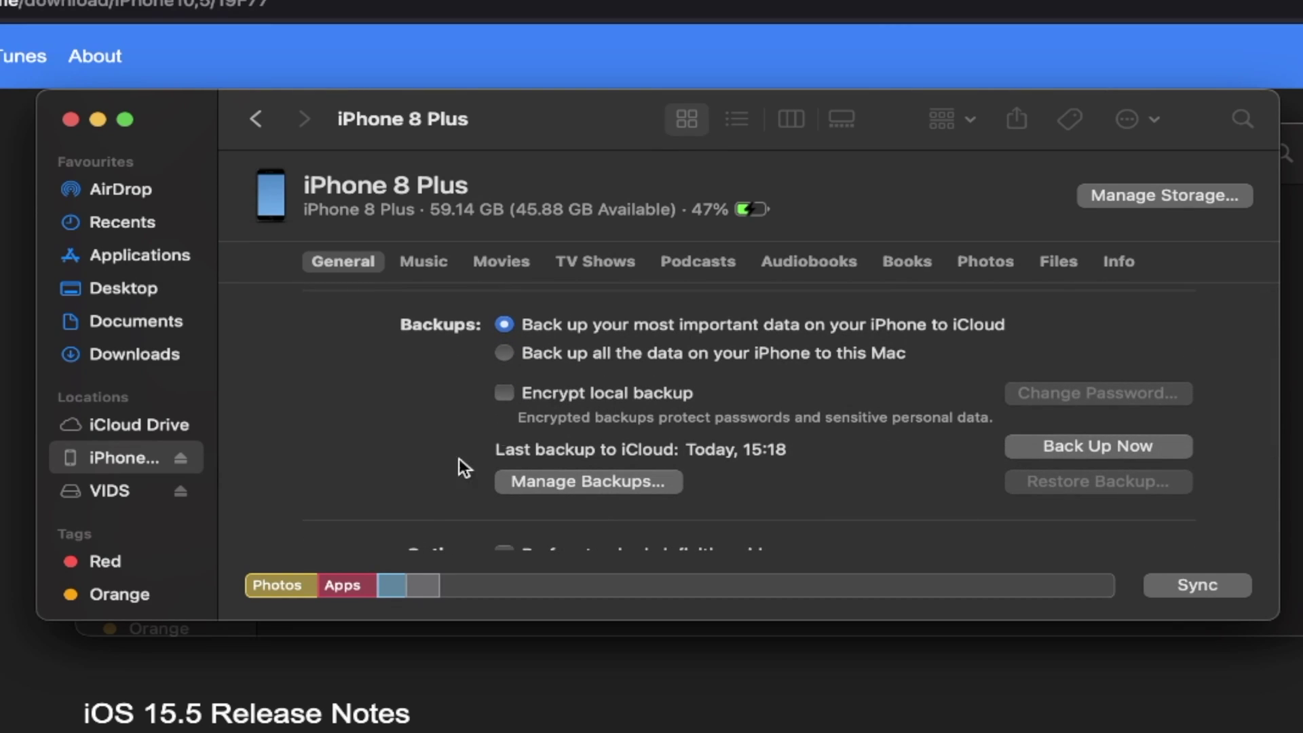
mouse_move(466, 585)
click(505, 354)
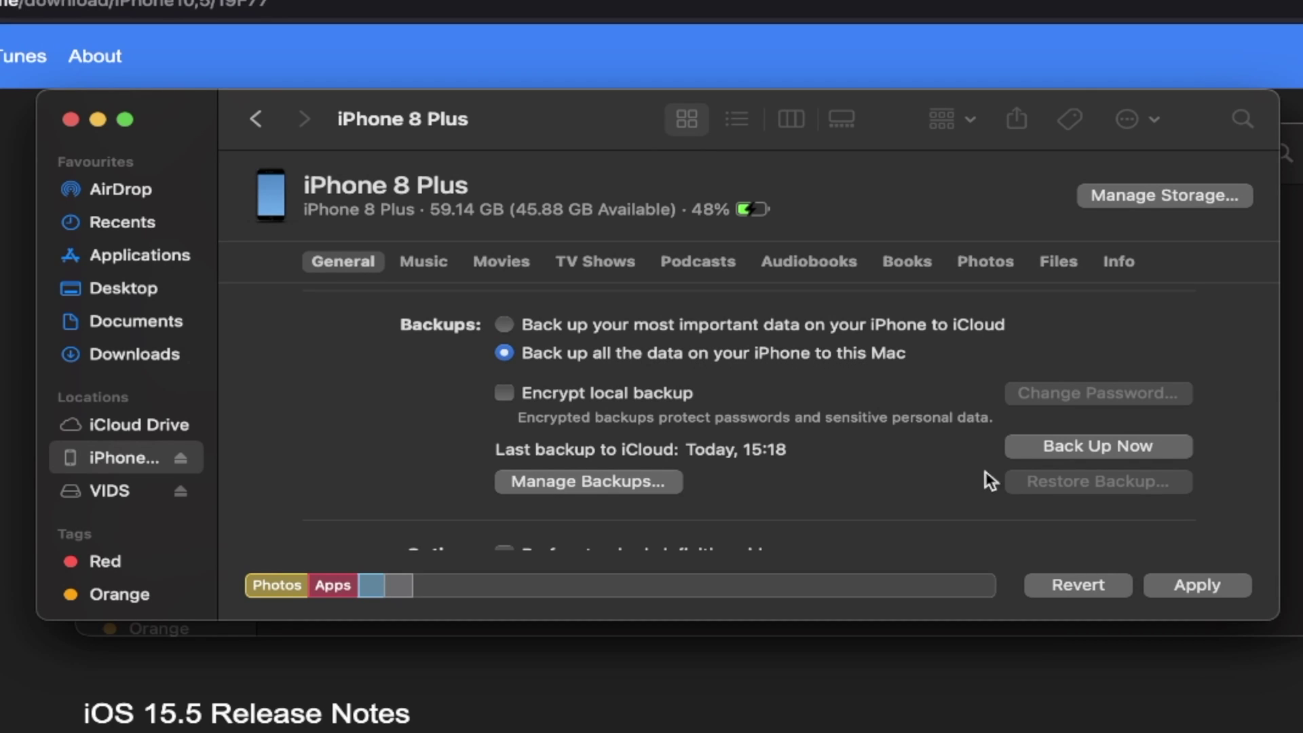
click(1149, 448)
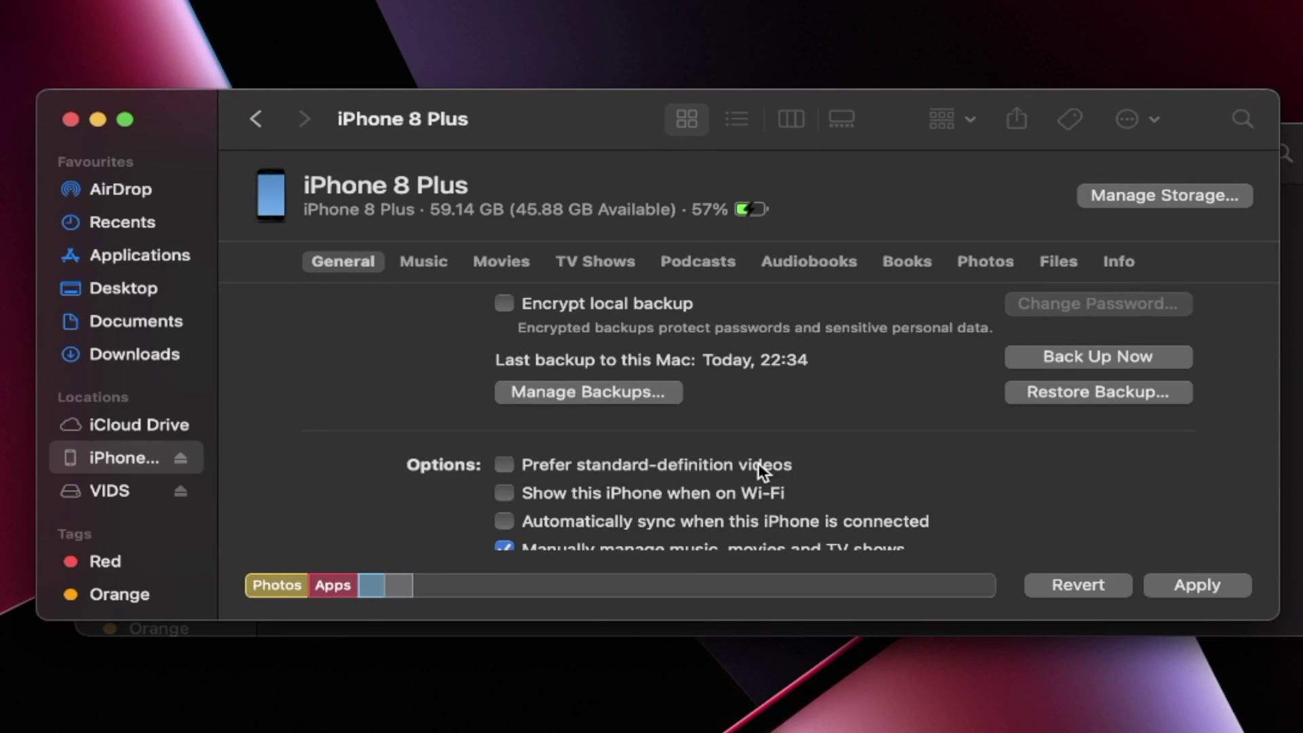
scroll(759, 463, up, 5)
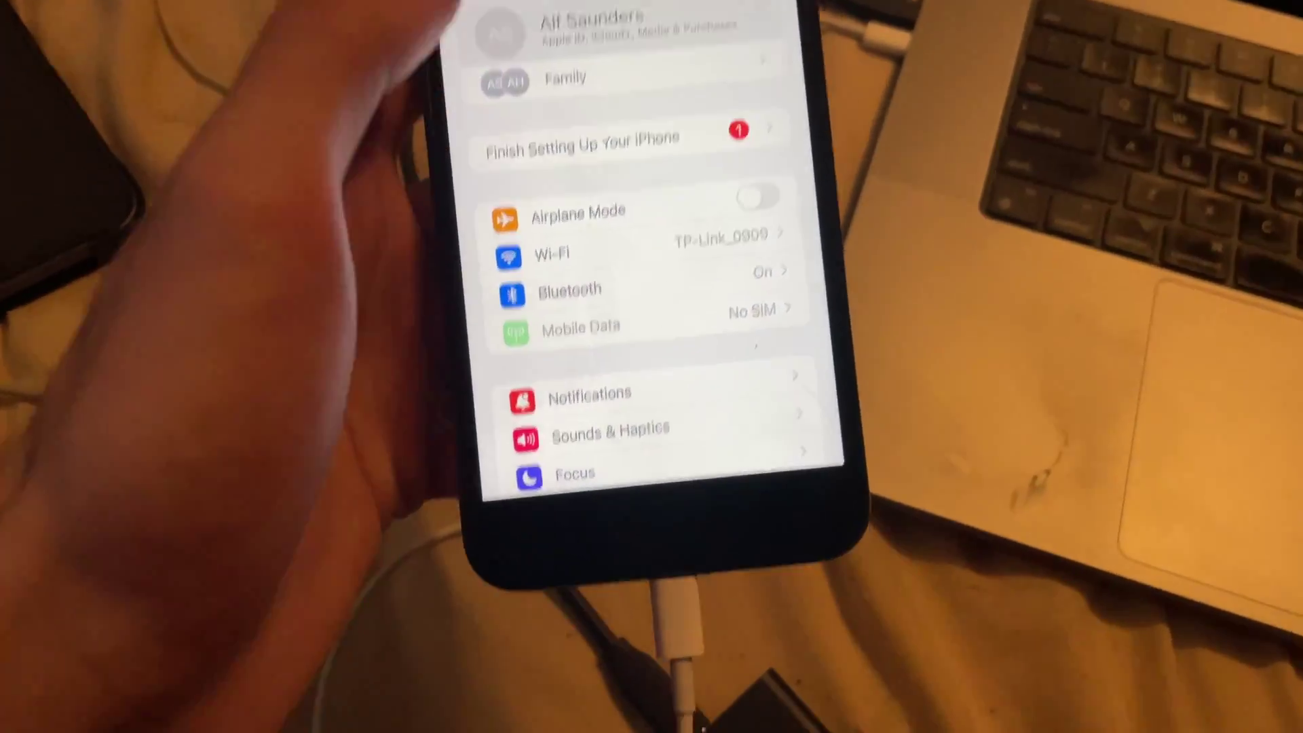
click(605, 210)
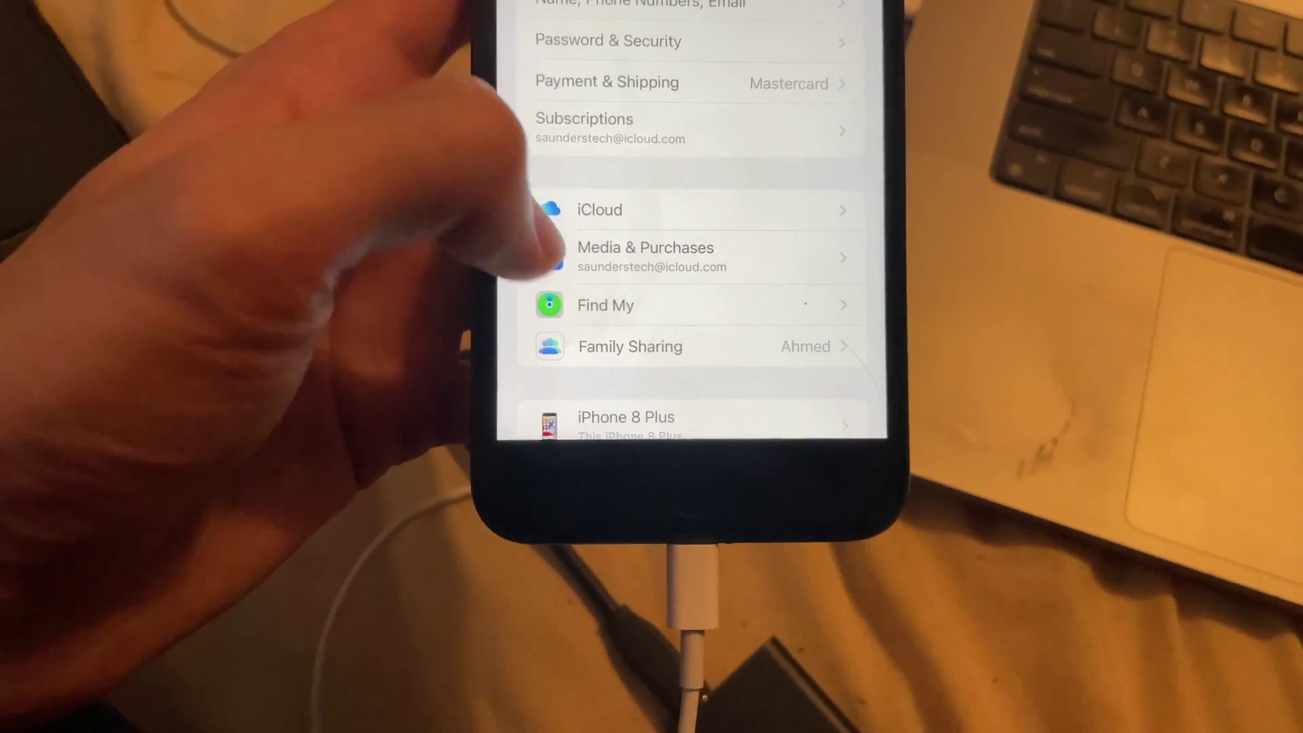
click(604, 306)
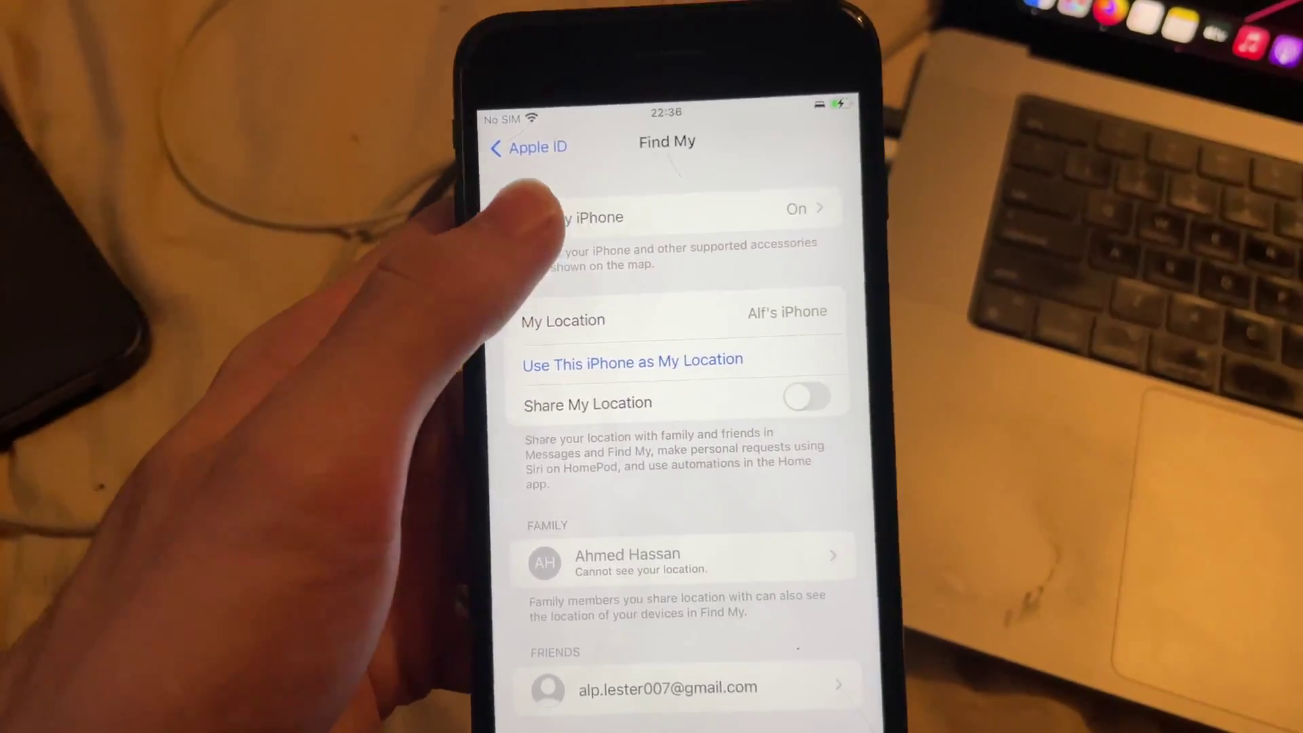
click(652, 203)
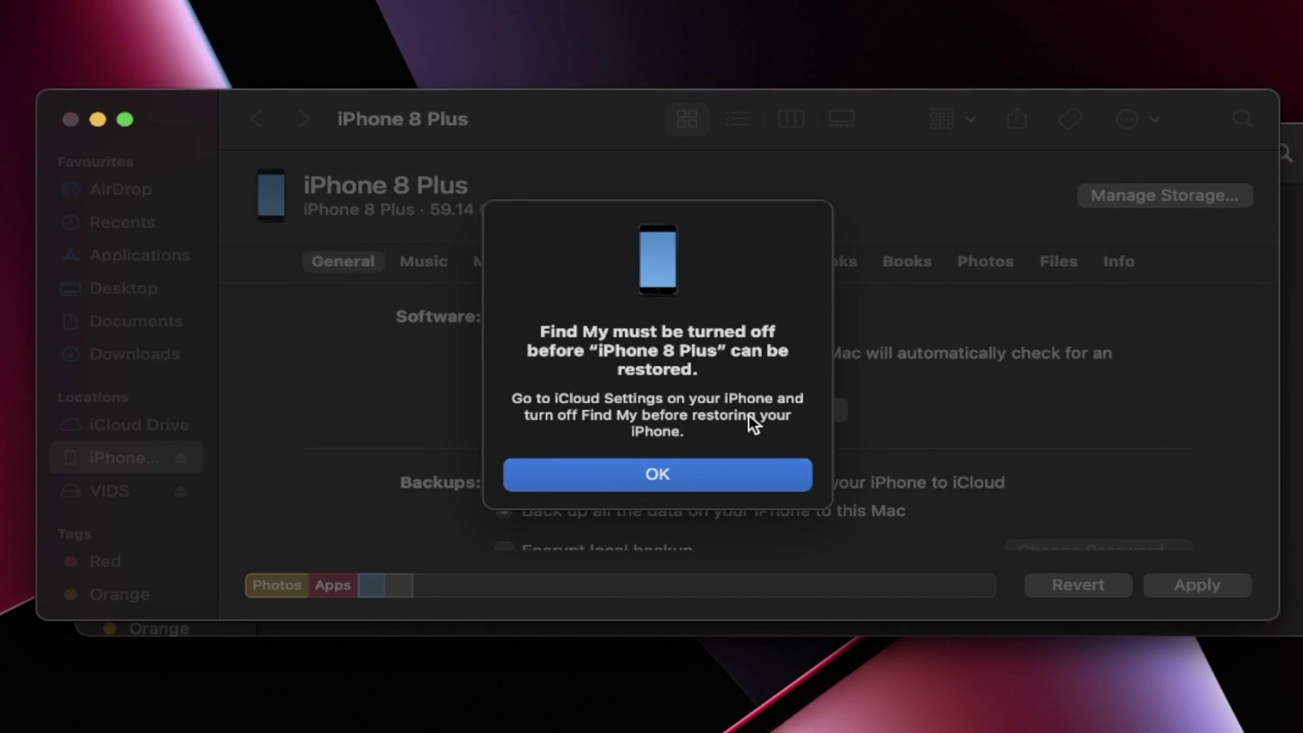
- Dismiss the Find My message and restore the iPhone to iOS 15.5 using iPhone_5.5_P3_15.5_19F77_Restore.ipsw from the VIDS drive
click(727, 470)
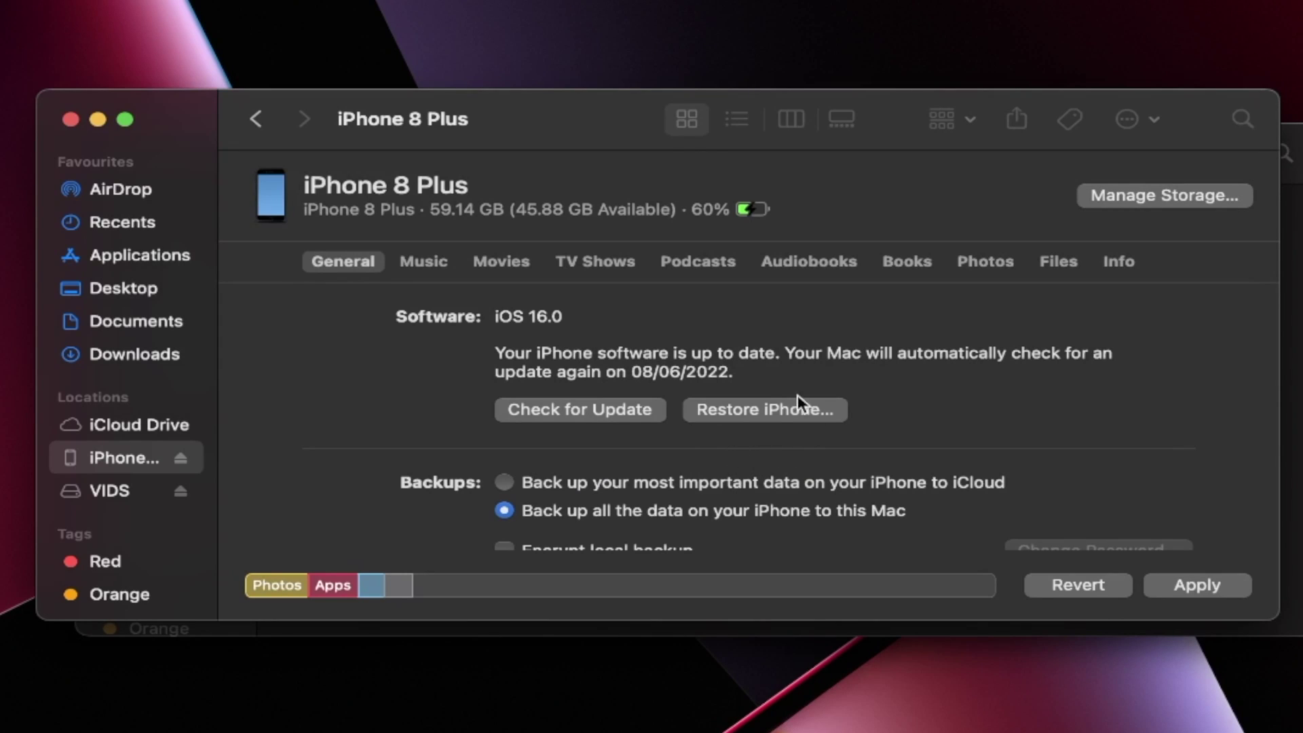
alt+click(744, 409)
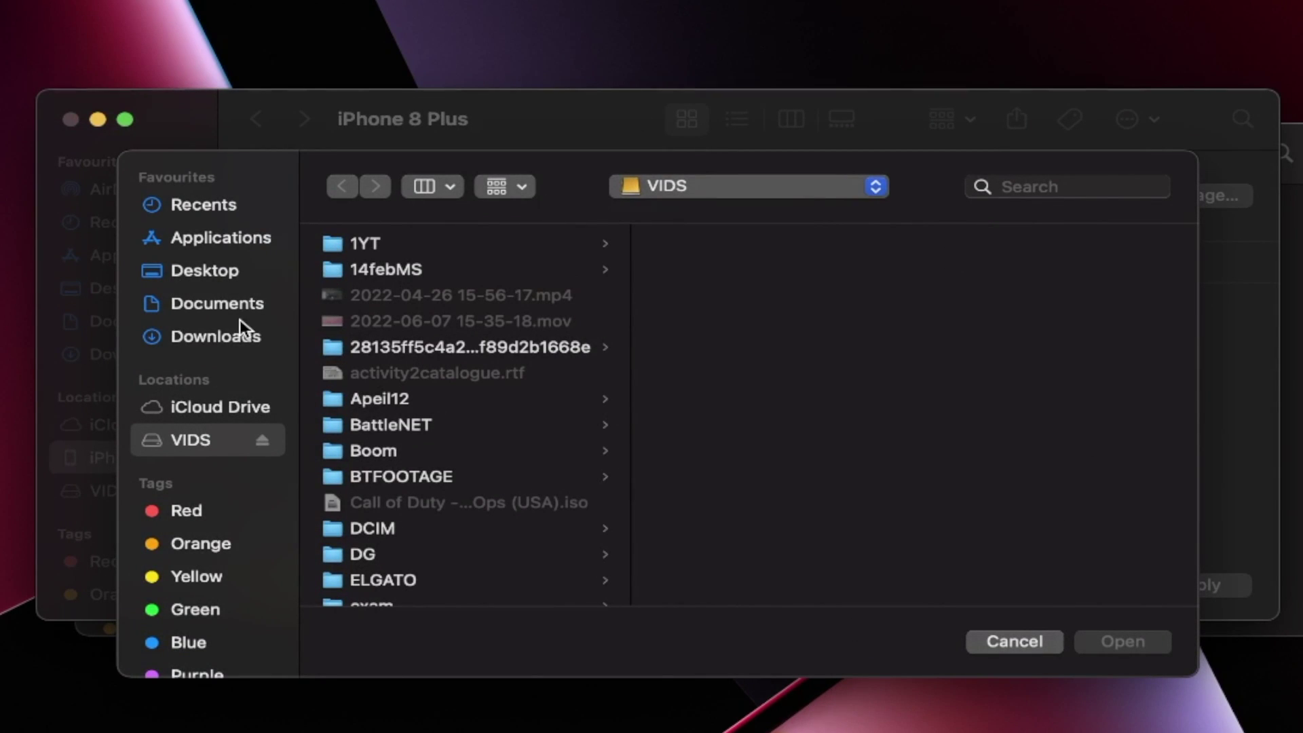
click(181, 339)
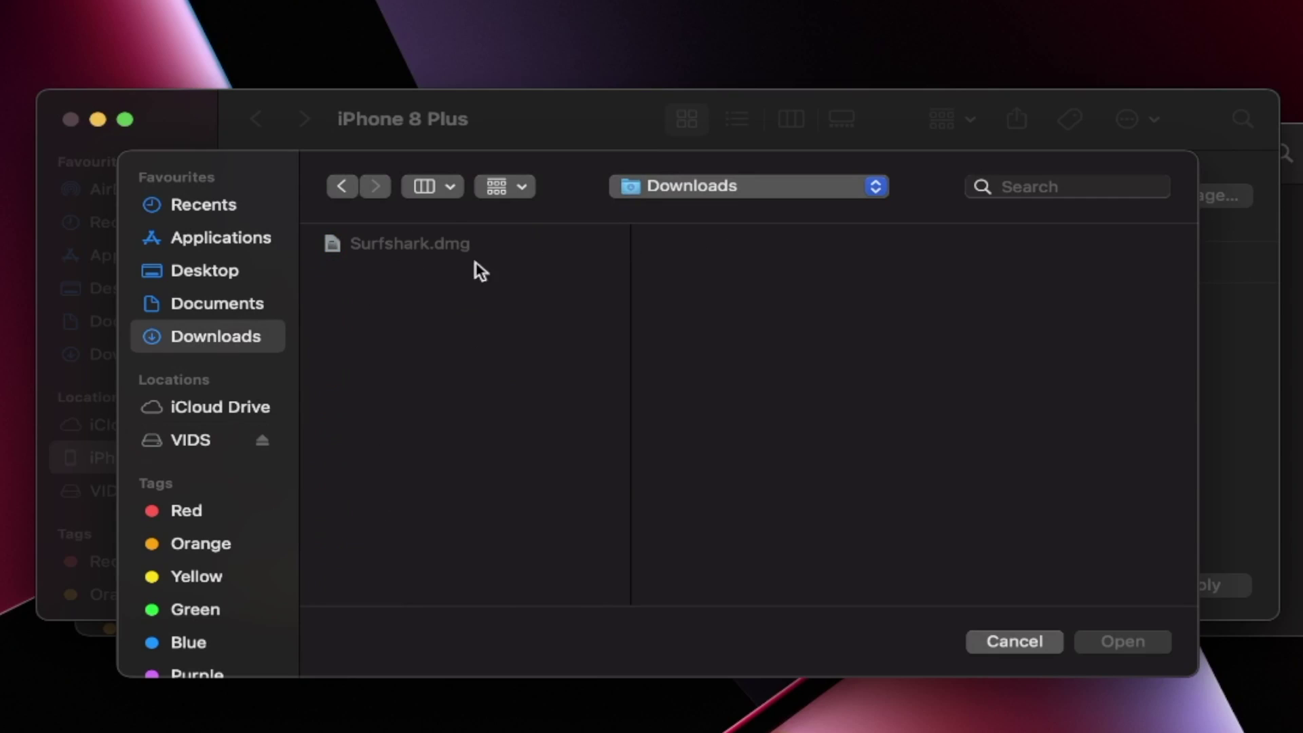
click(165, 442)
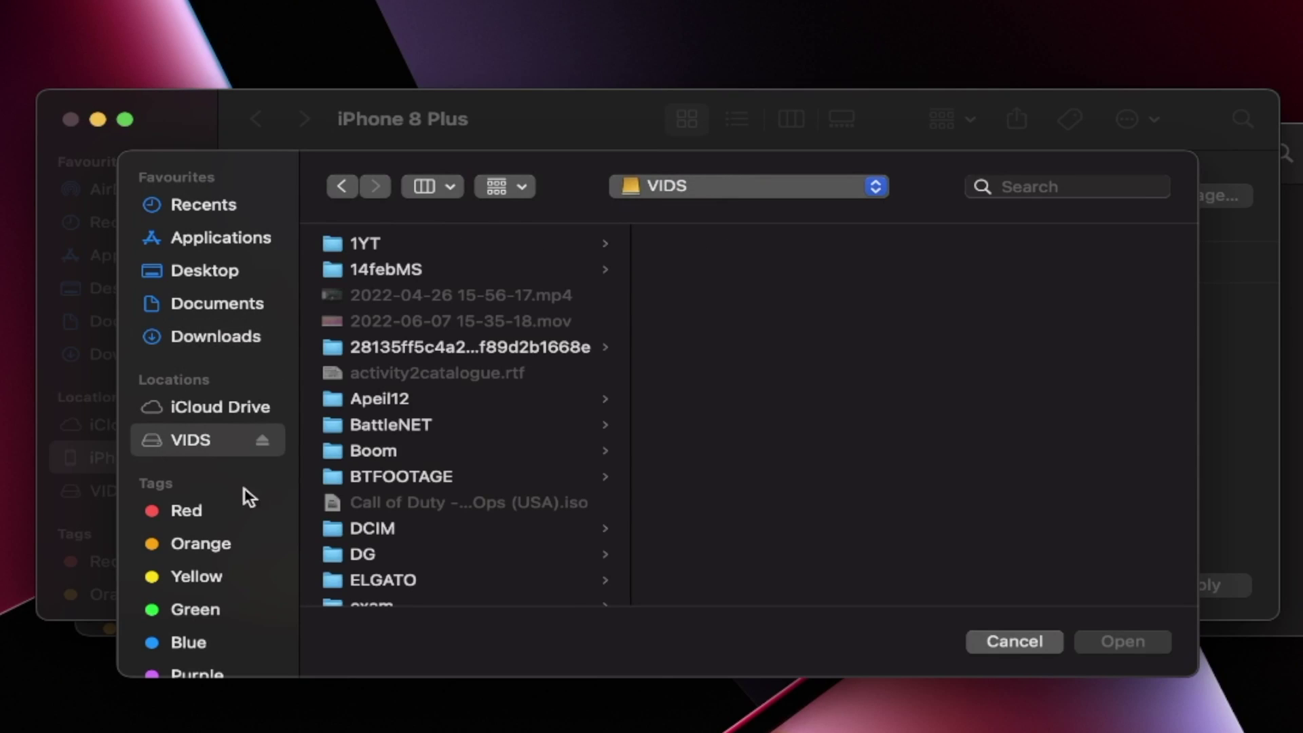
scroll(420, 483, down, 5)
click(457, 459)
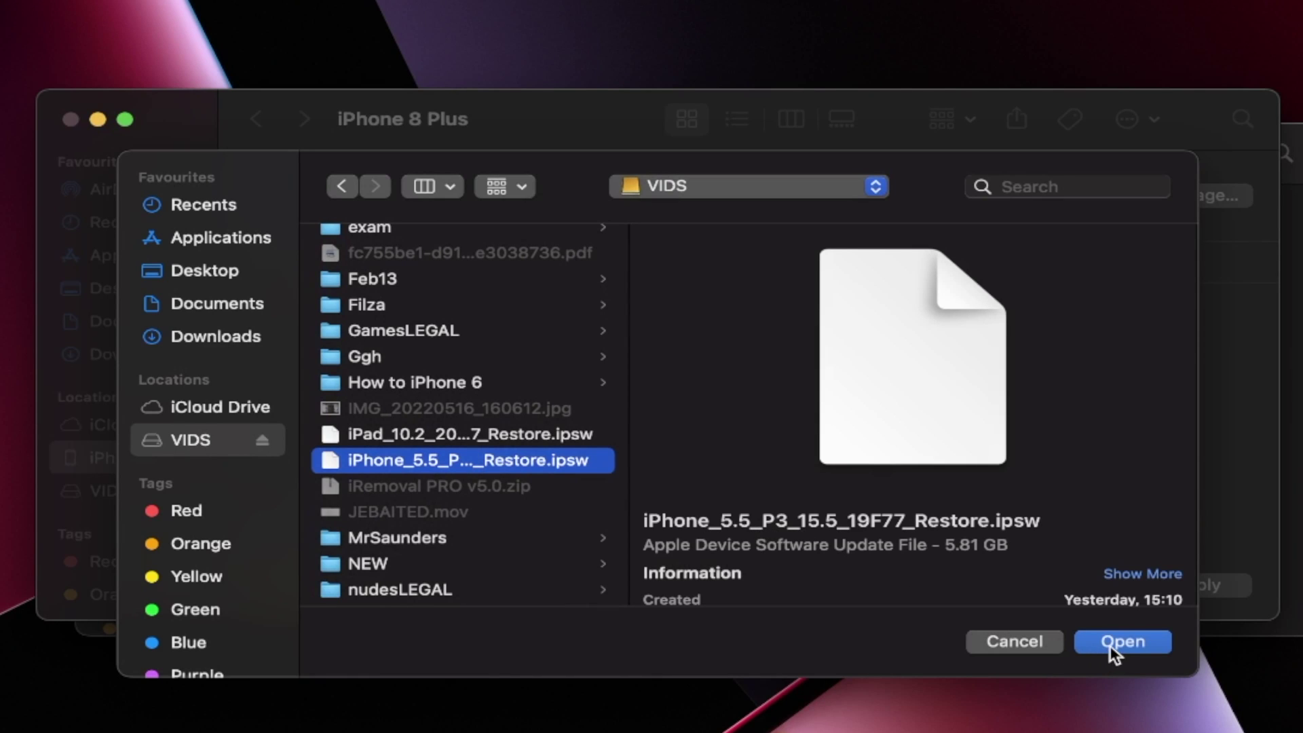
click(1114, 642)
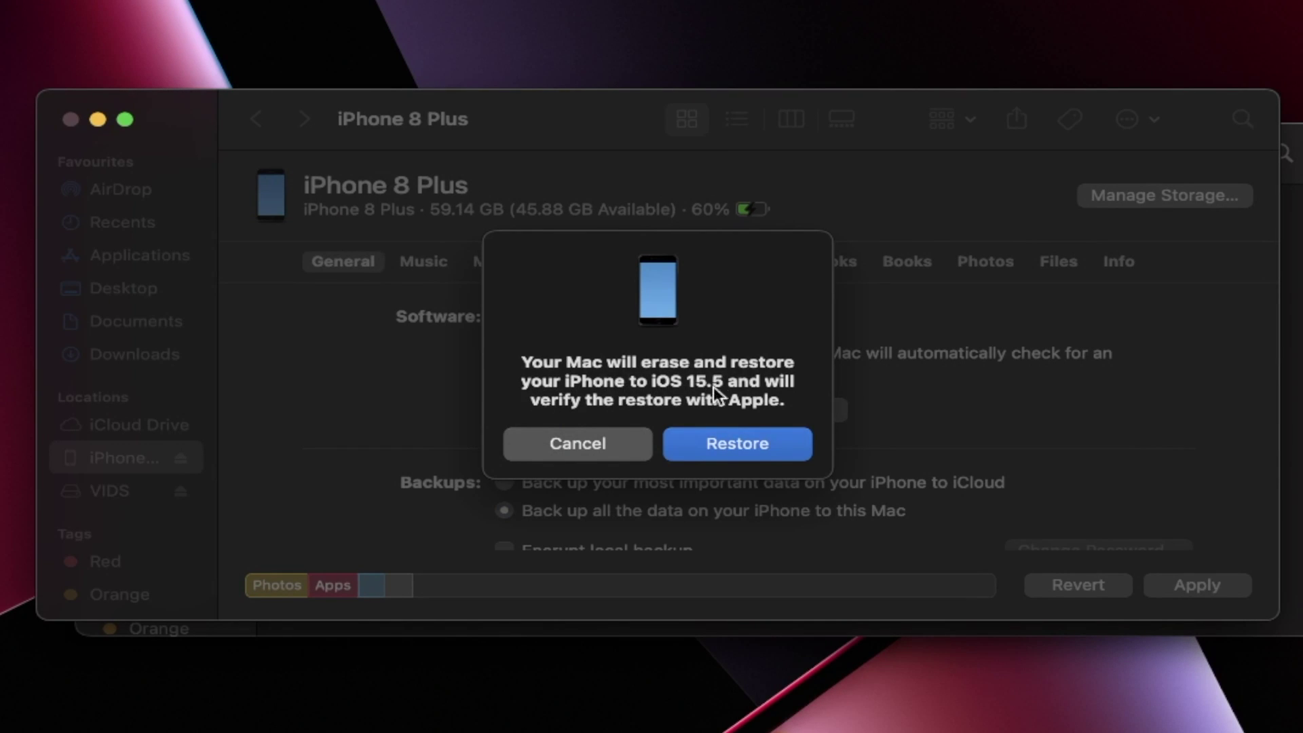
click(689, 449)
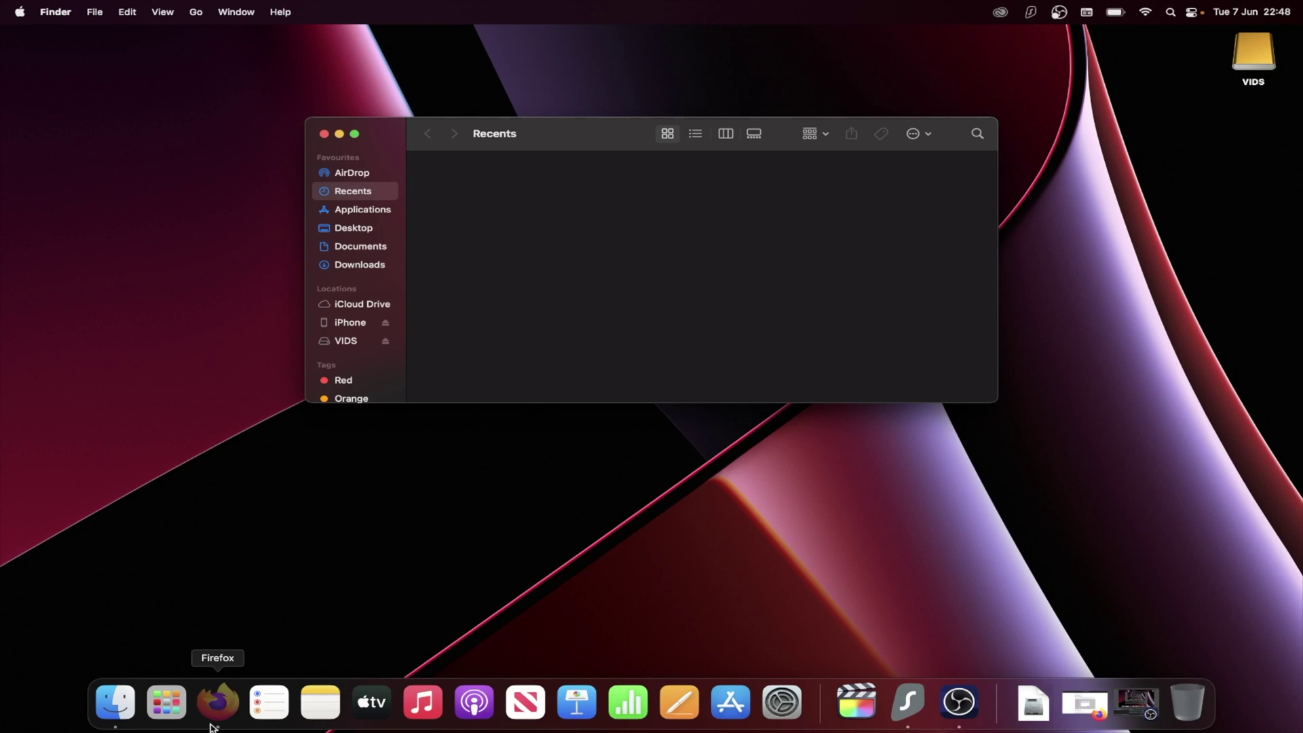
- Switch to Firefox and read Apple's instructions for finding the iPhone backup folder on a Mac
click(218, 703)
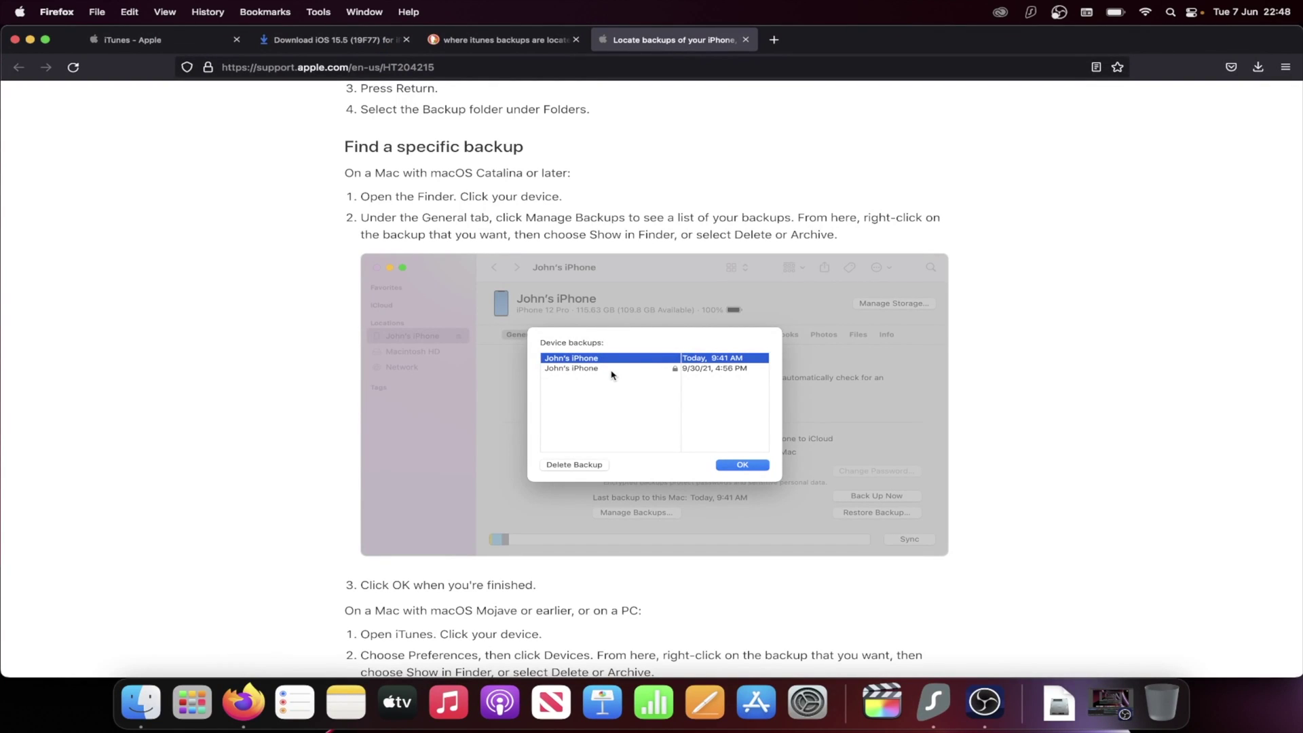
scroll(448, 282, up, 20)
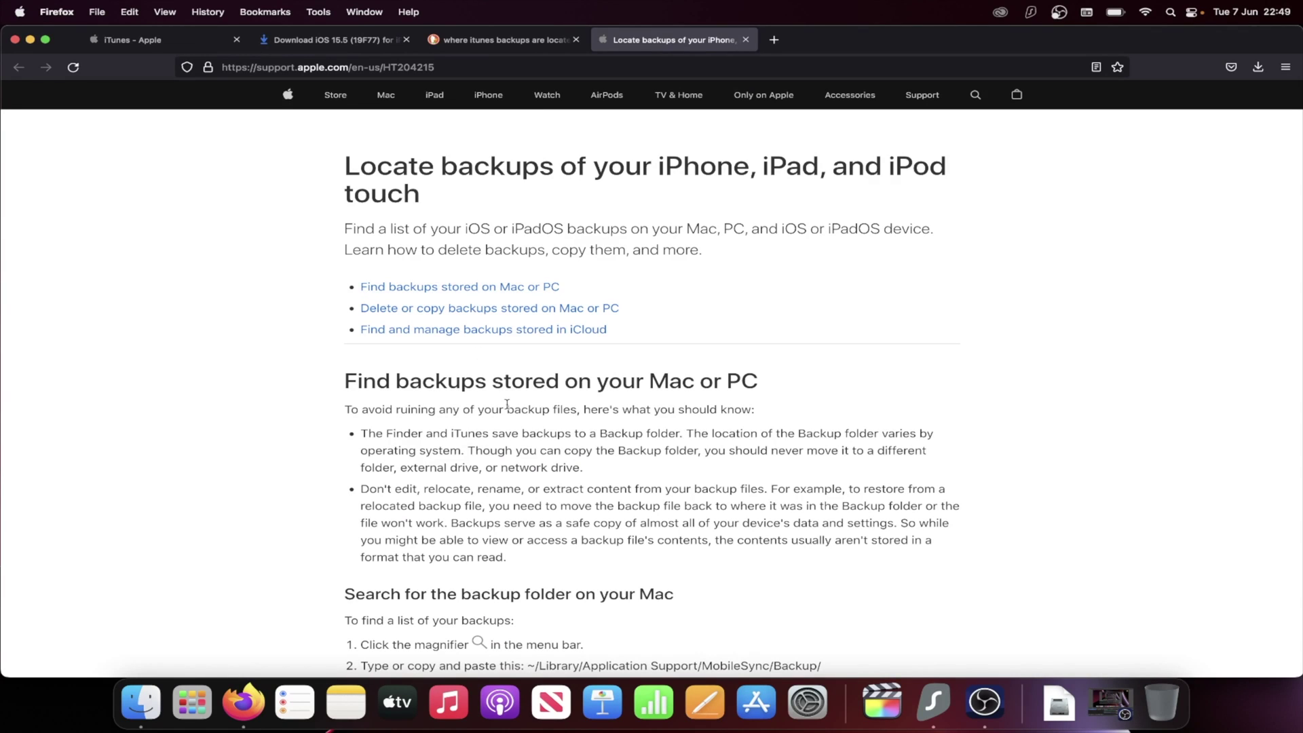
scroll(507, 404, down, 2)
scroll(507, 404, down, 5)
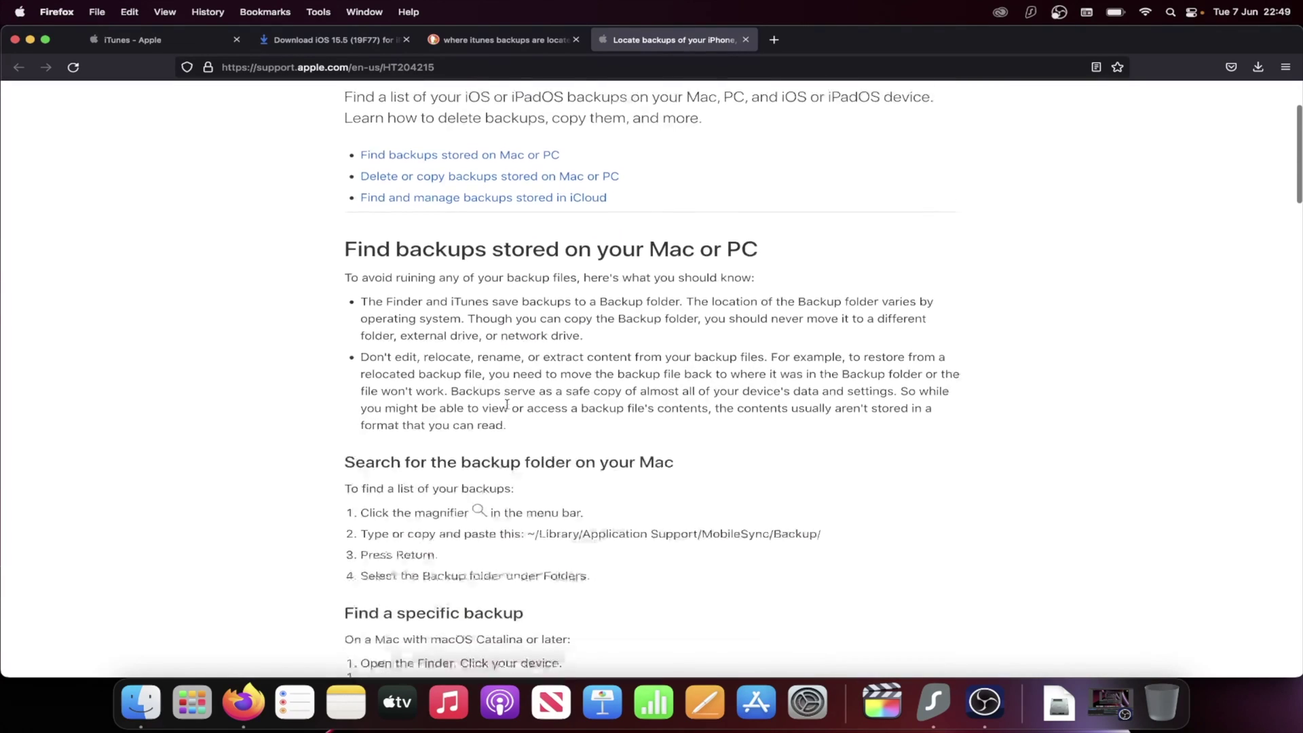
drag(343, 347, 697, 344)
click(697, 344)
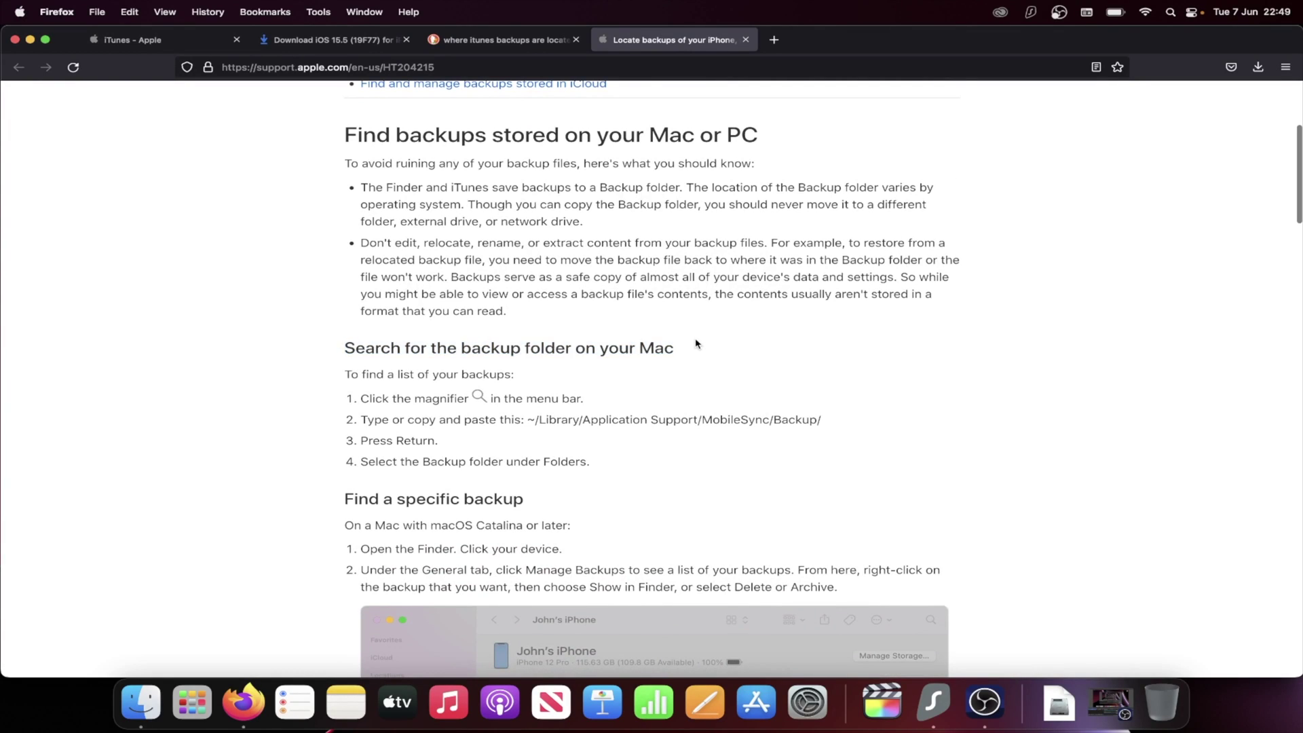
- Examine the article's instructions for searching for the backup folder on Windows 8 or 10
scroll(696, 345, down, 15)
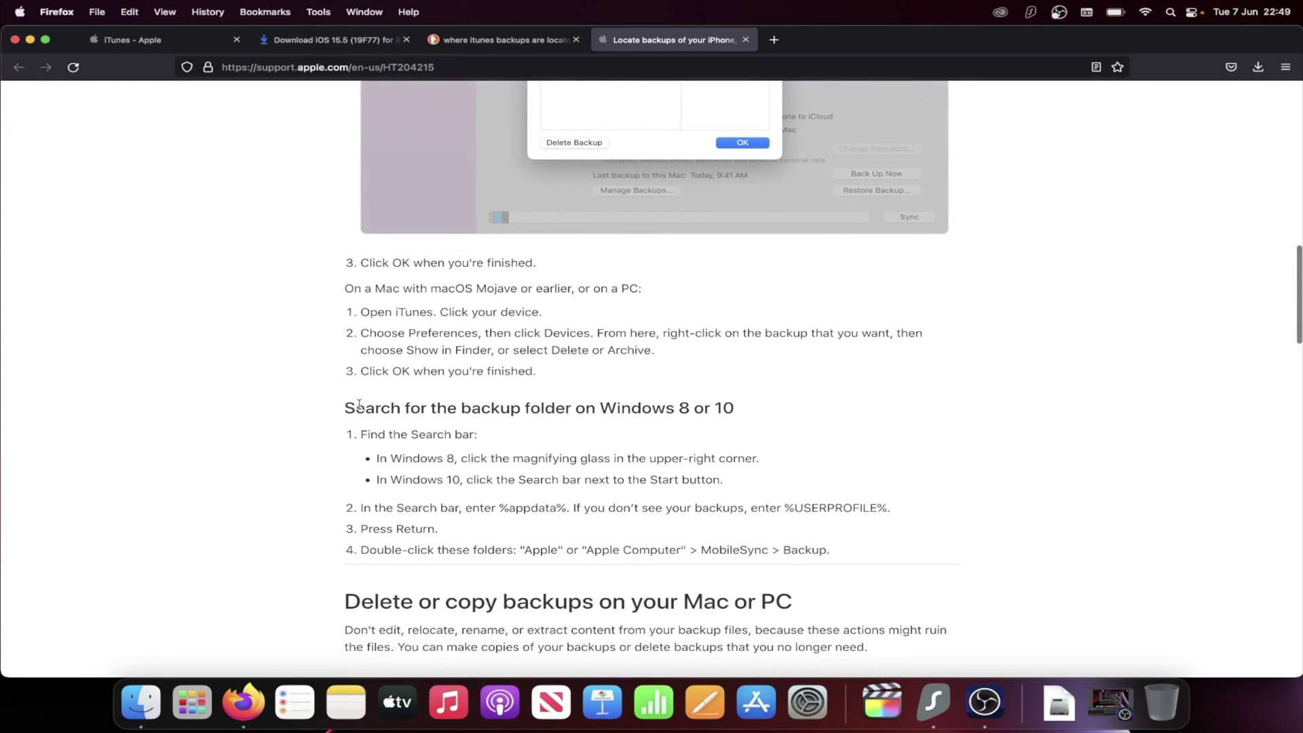
drag(338, 411, 744, 416)
click(744, 415)
double_click(685, 407)
click(435, 502)
drag(395, 509, 460, 509)
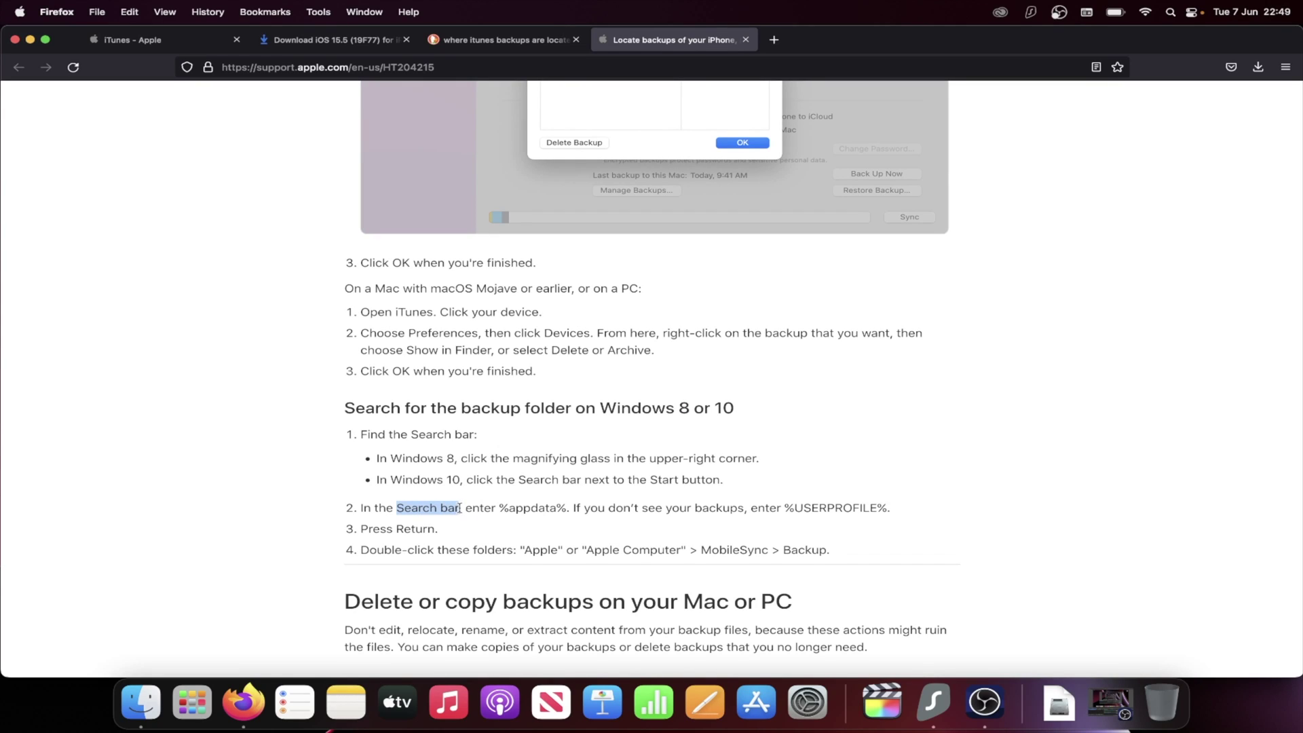
click(459, 509)
drag(360, 436, 841, 561)
click(840, 561)
- Copy the Mac backup folder path ~/Library/Application Support/MobileSync/Backup/ from the Apple support article
scroll(803, 543, up, 10)
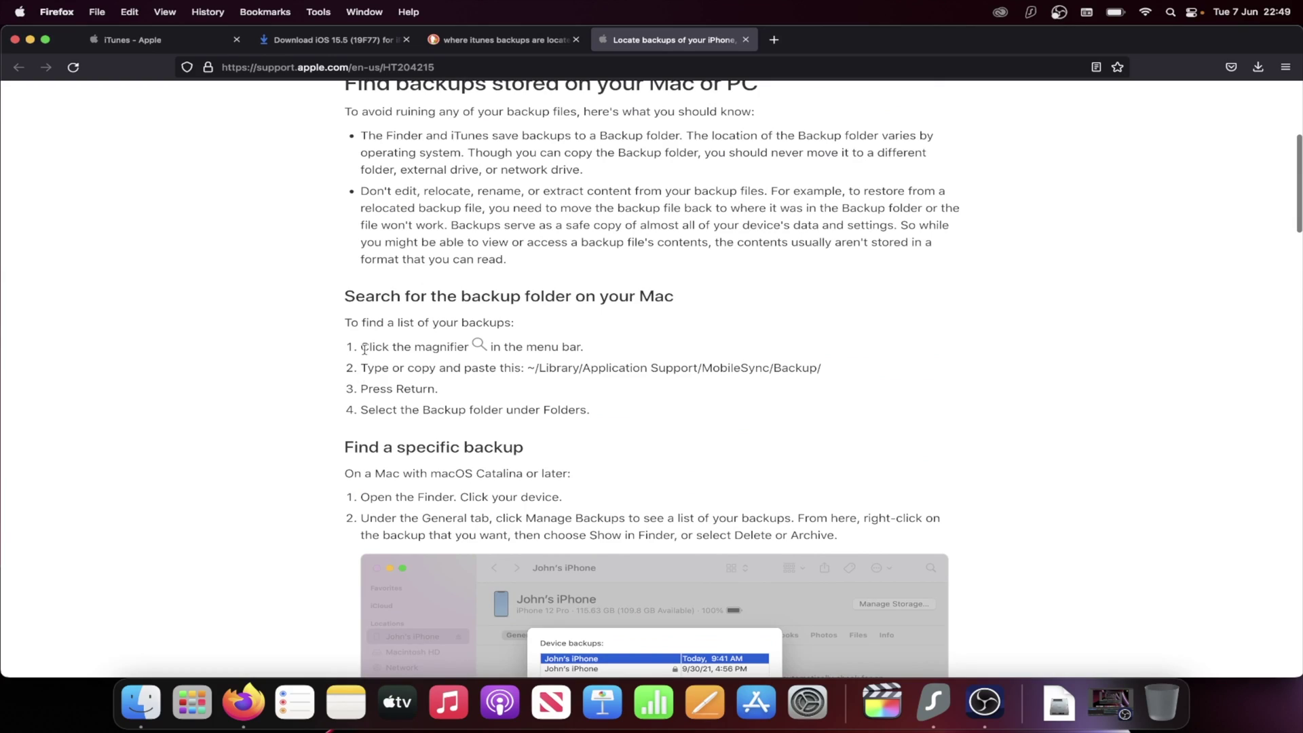
drag(360, 348, 849, 372)
click(397, 365)
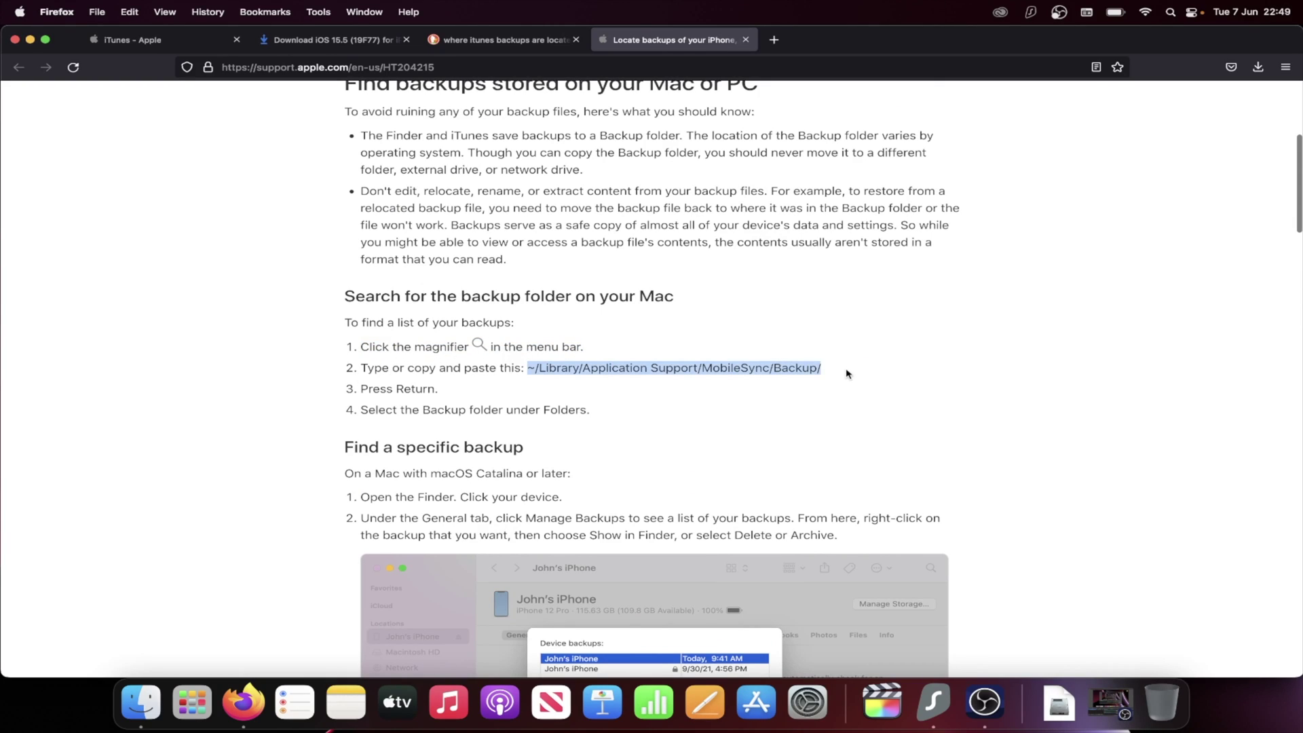
key(super+c)
- Switch to Finder and search this Mac for the copied MobileSync/Backup path to reach the Backup folder
click(141, 706)
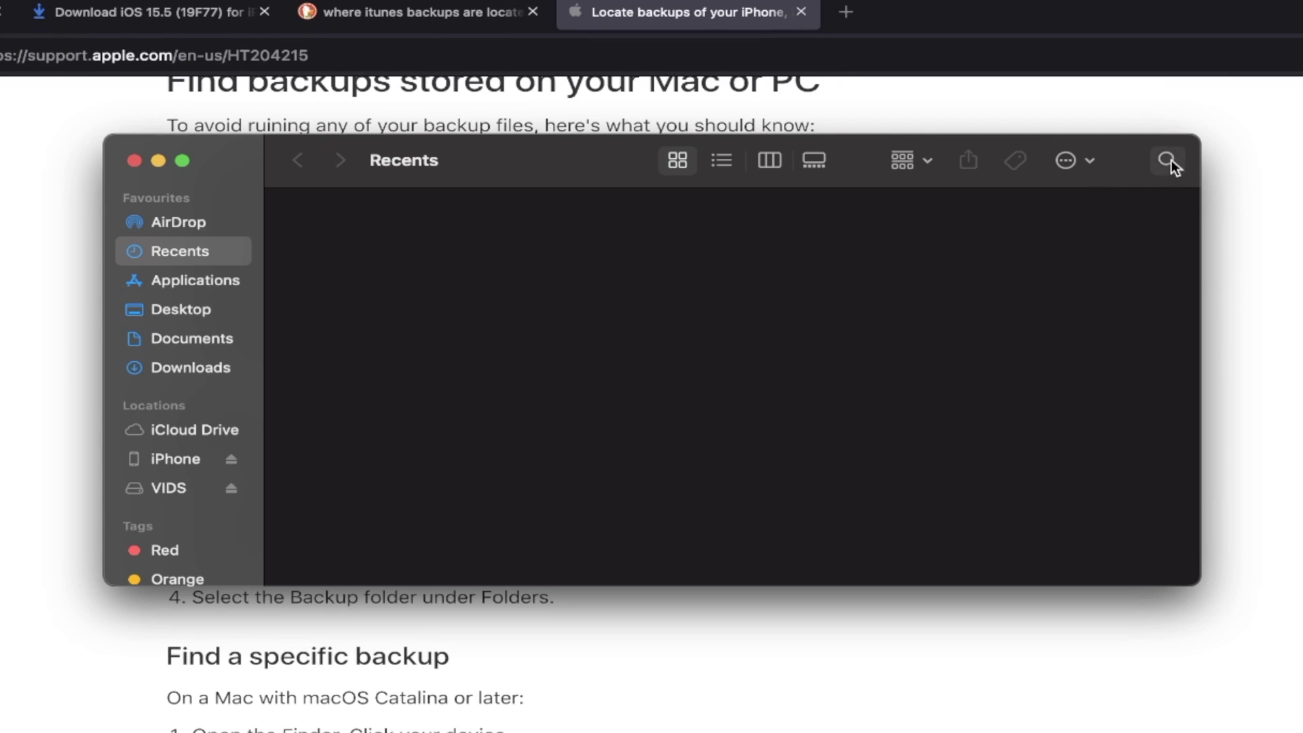
click(1167, 160)
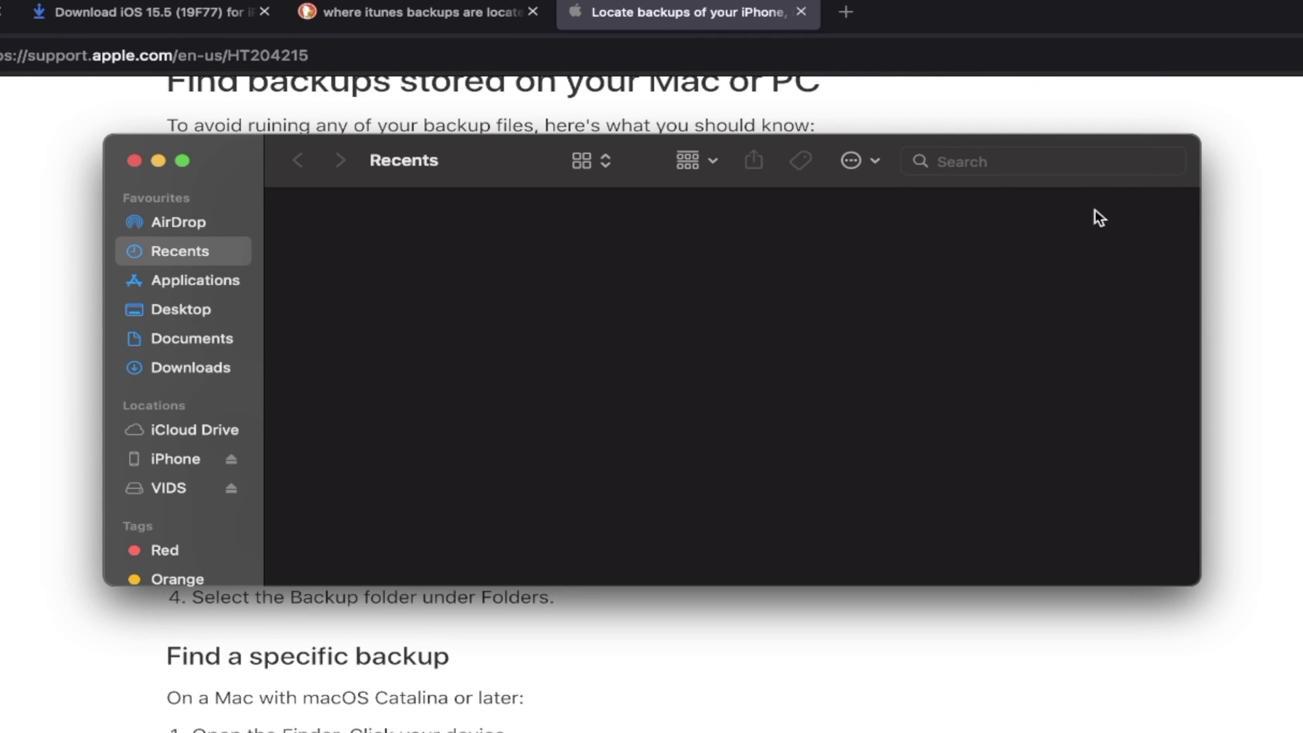
key(super+v)
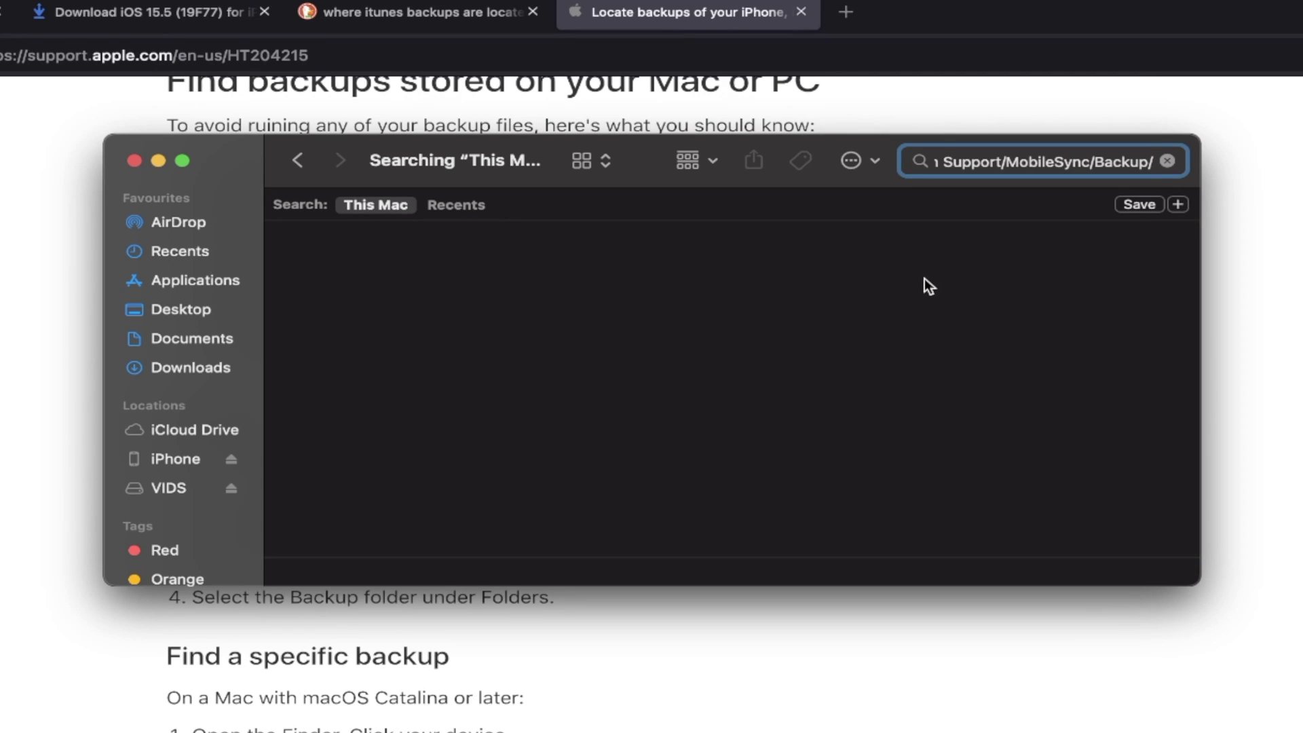
click(925, 279)
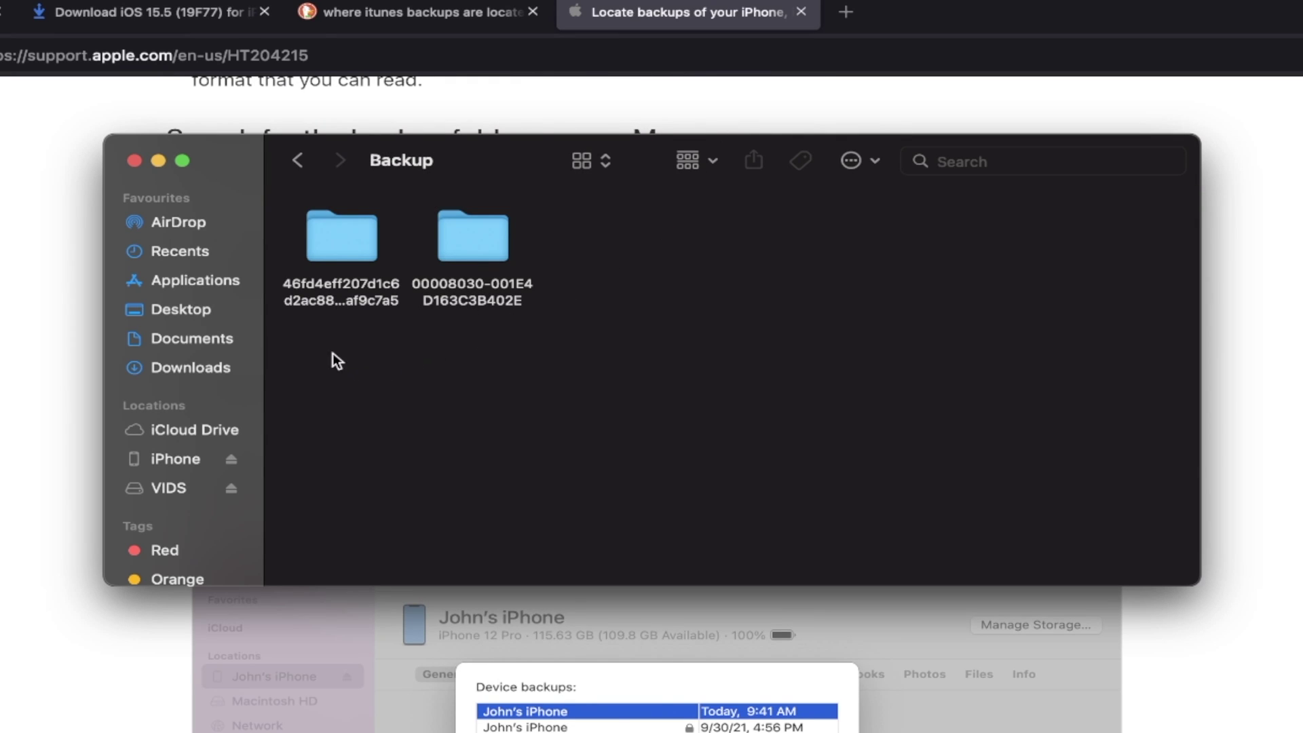
- Show the Backup folder's contents as a list and open the most recently modified device backup folder
drag(337, 361, 593, 185)
click(598, 277)
drag(343, 384, 508, 243)
click(657, 292)
click(600, 169)
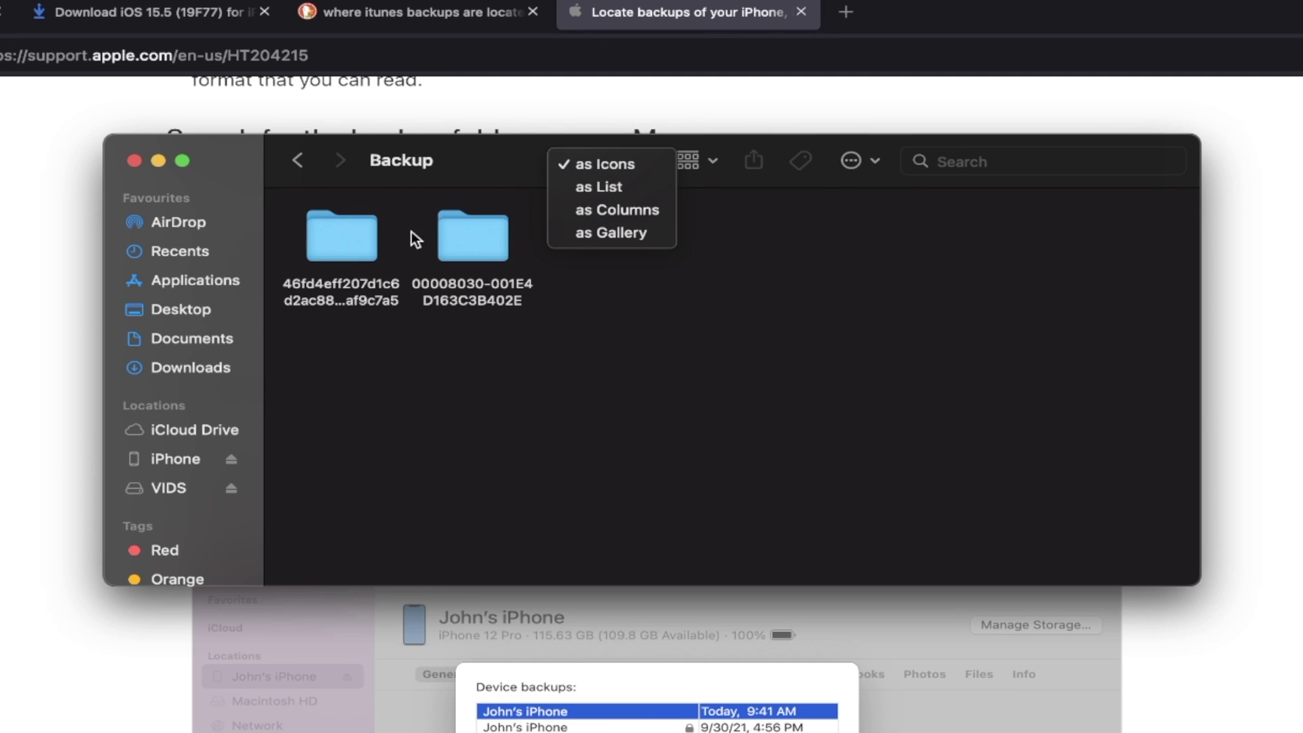
click(614, 186)
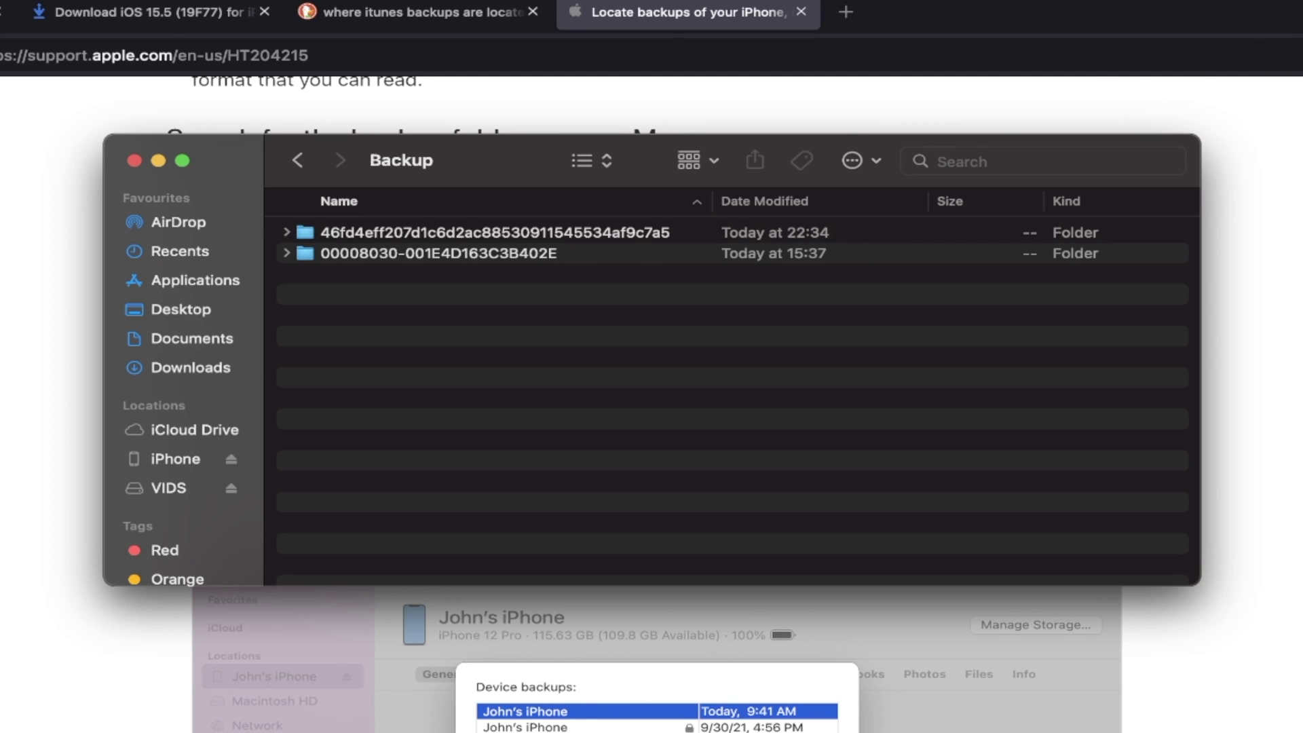
double_click(396, 233)
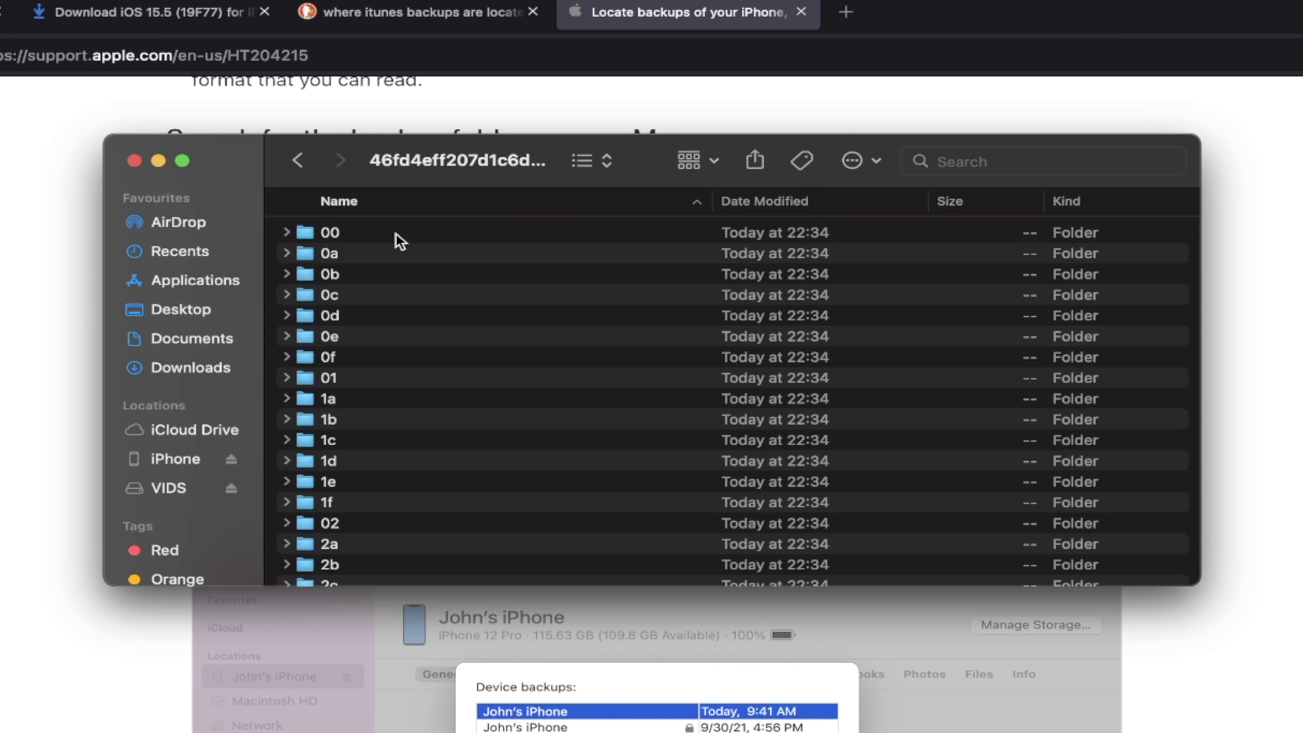
- Open the backup's Info.plist file with TextEdit, without making TextEdit its permanent default application
scroll(445, 355, down, 20)
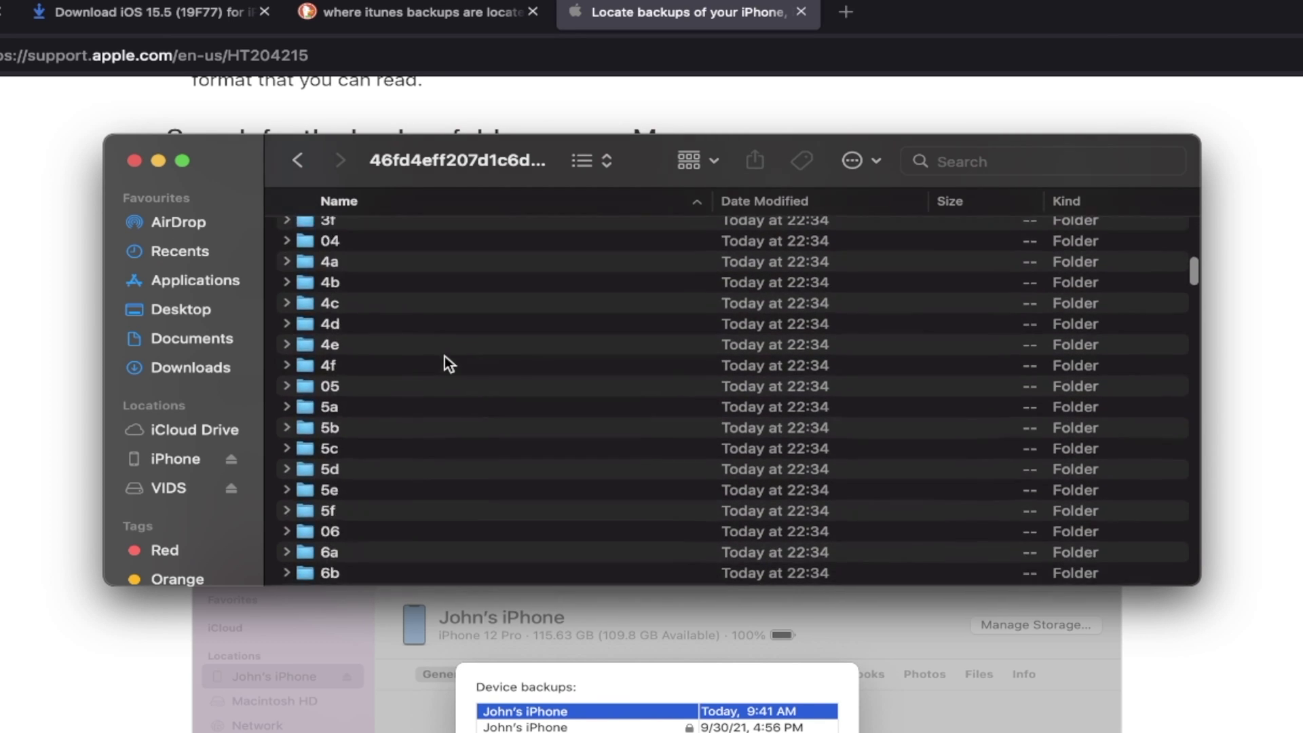
scroll(445, 356, down, 20)
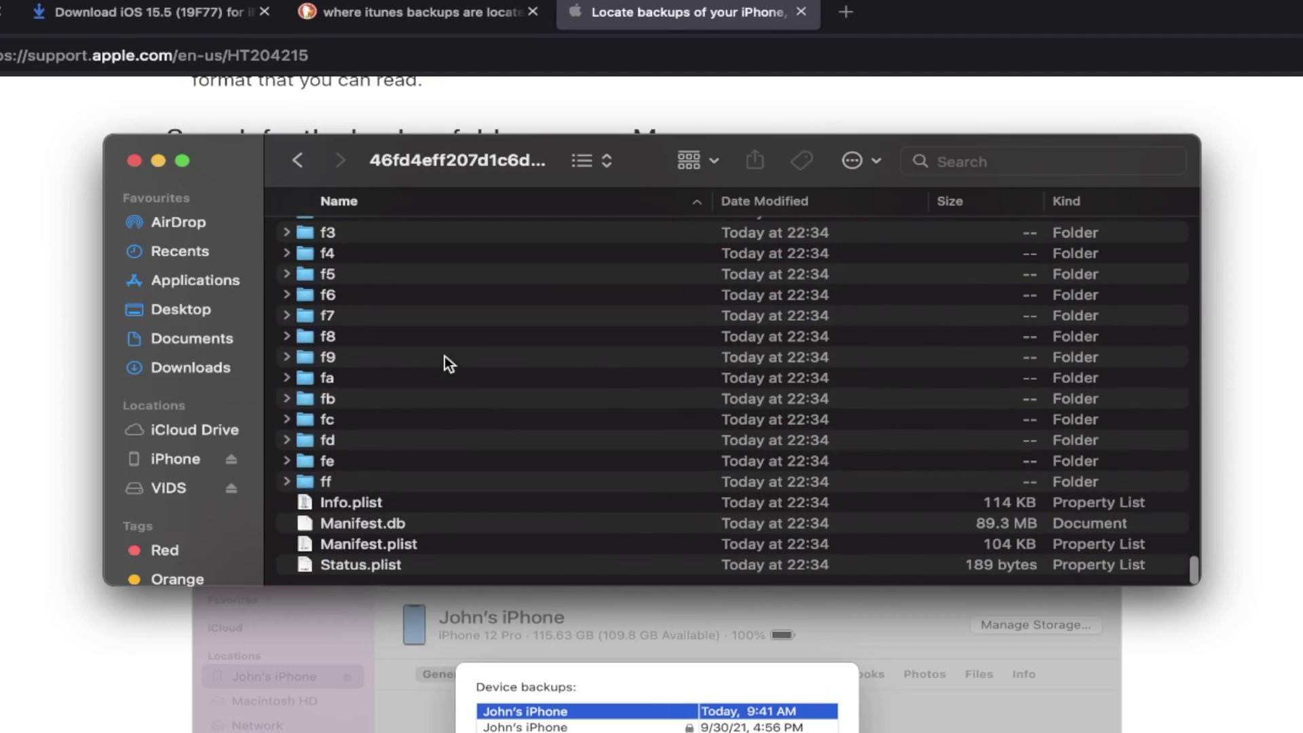
click(357, 501)
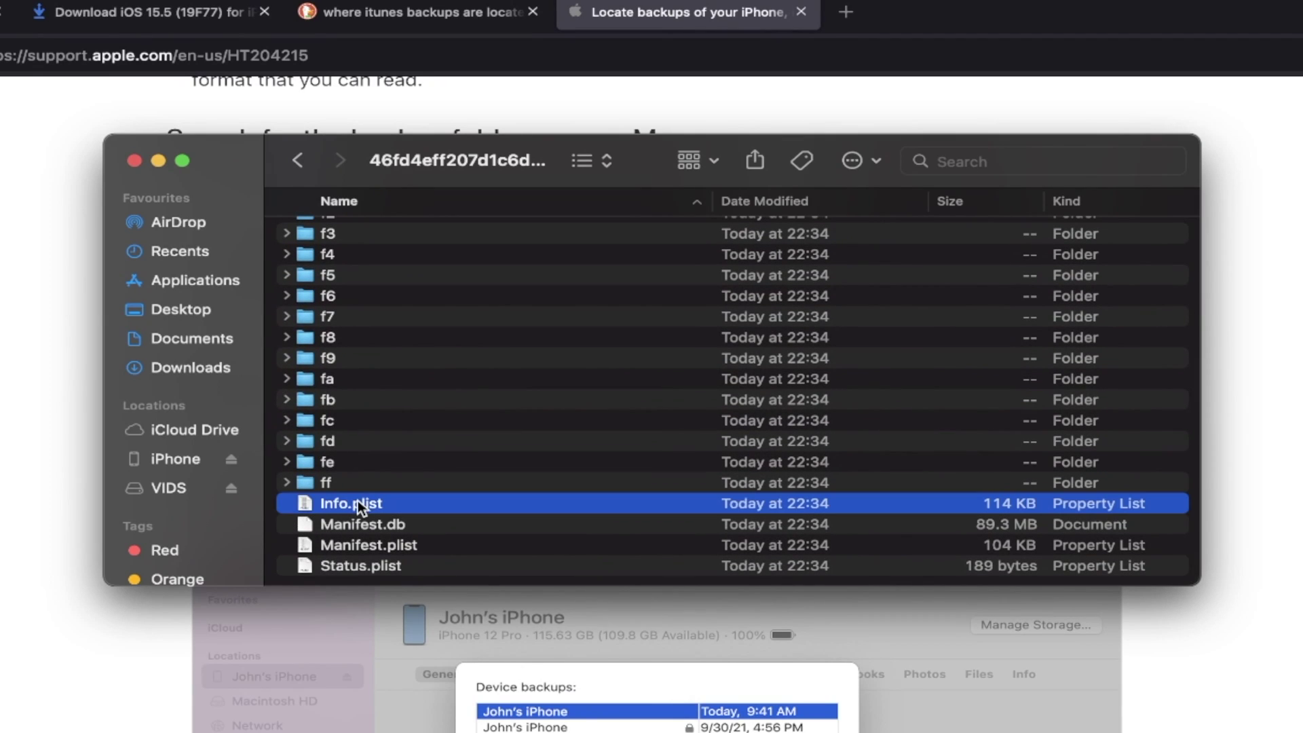
right_click(357, 500)
mouse_move(429, 536)
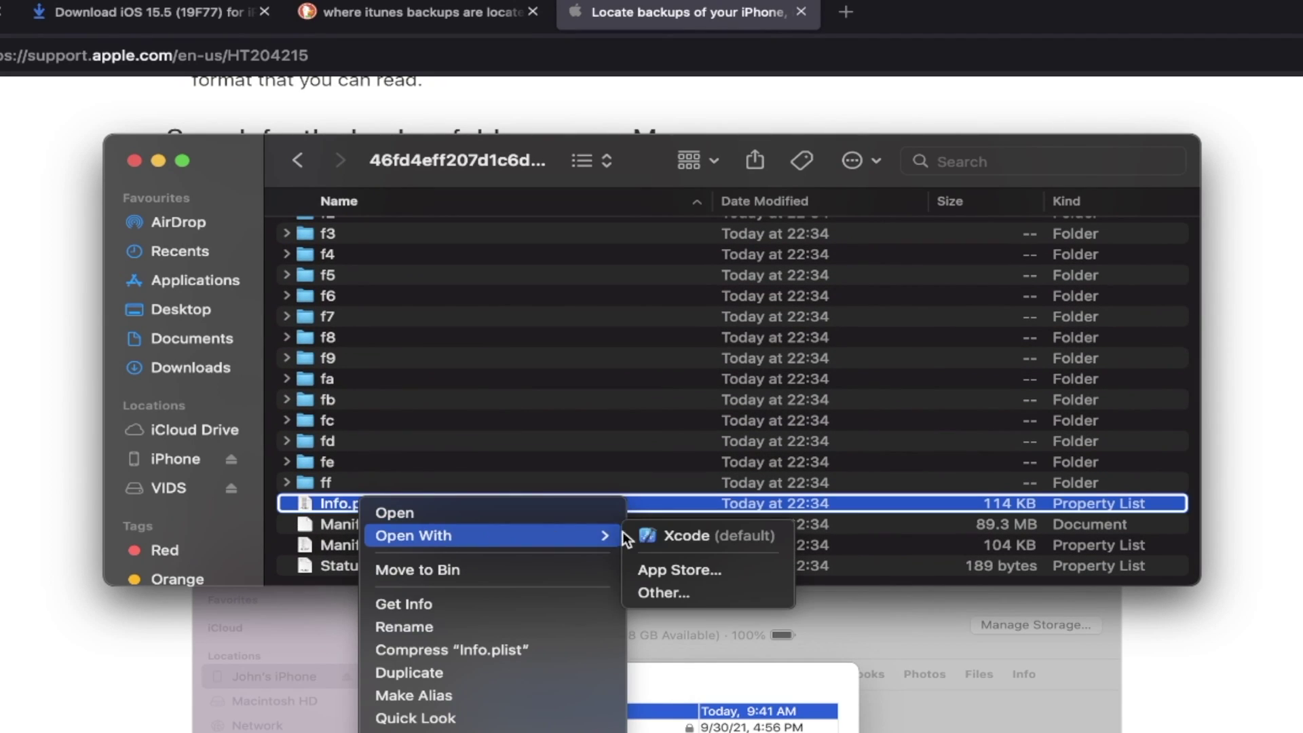
click(694, 593)
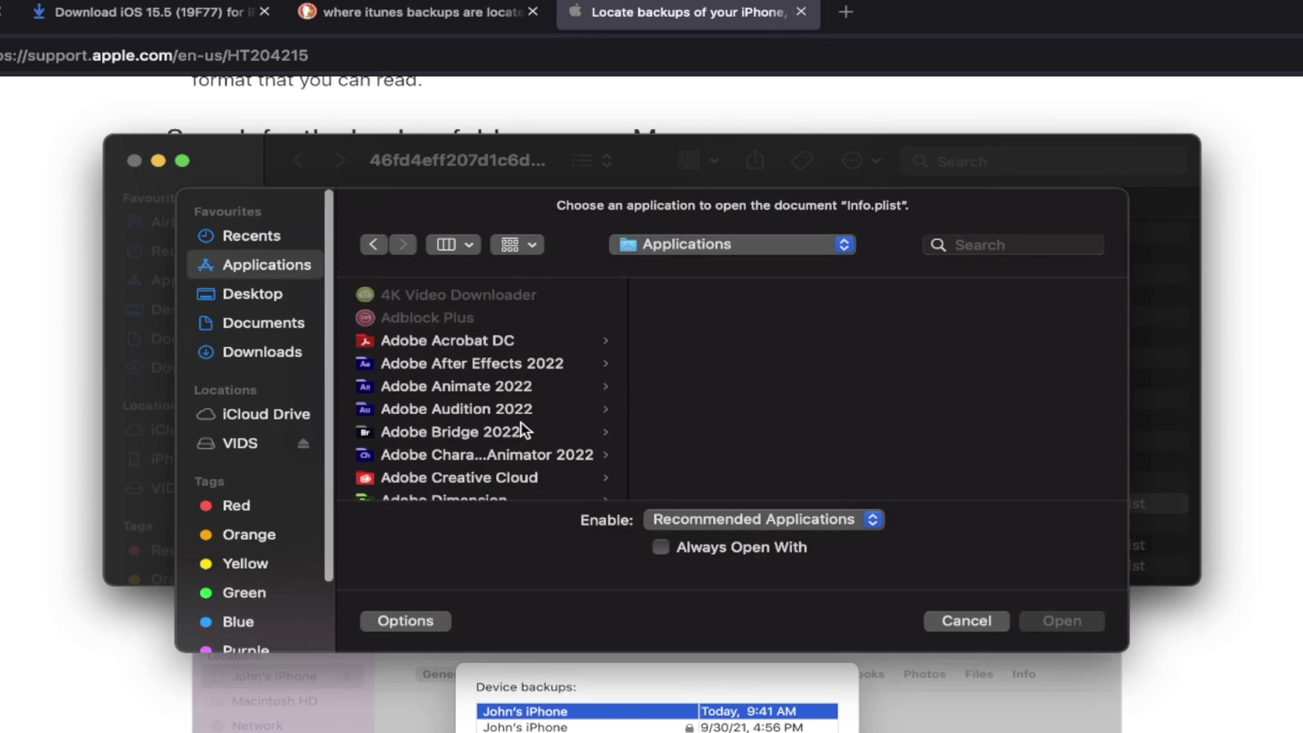
scroll(510, 422, down, 6)
scroll(511, 422, down, 10)
scroll(510, 422, up, 2)
click(422, 315)
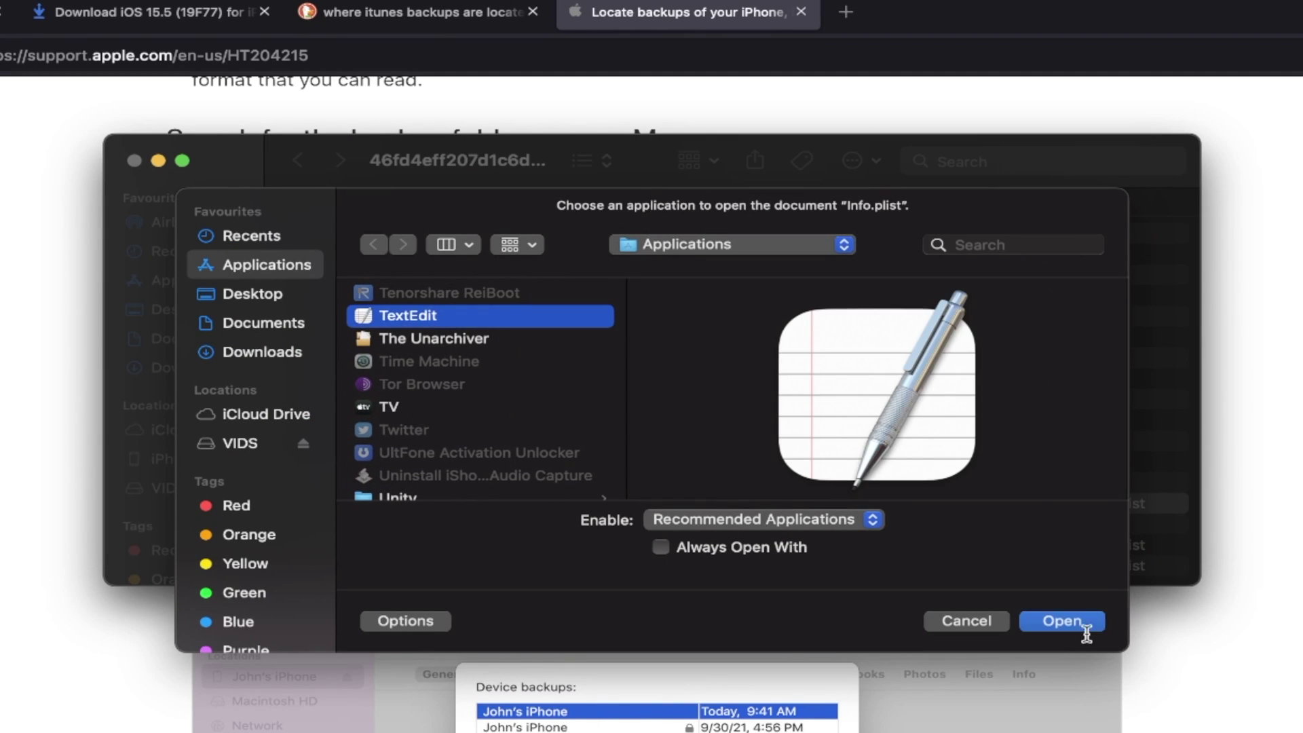
click(1065, 622)
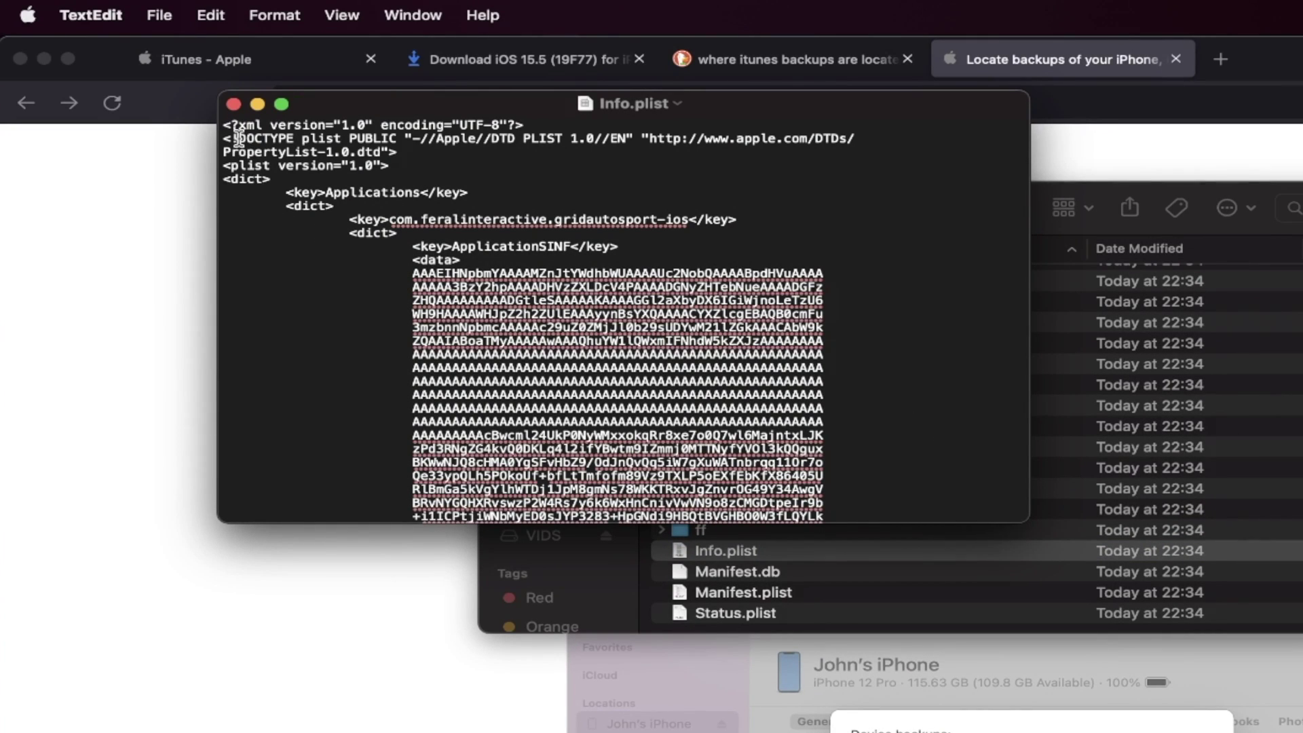
- Search the text of Info.plist for 16.0
drag(239, 128, 818, 392)
click(818, 392)
click(212, 10)
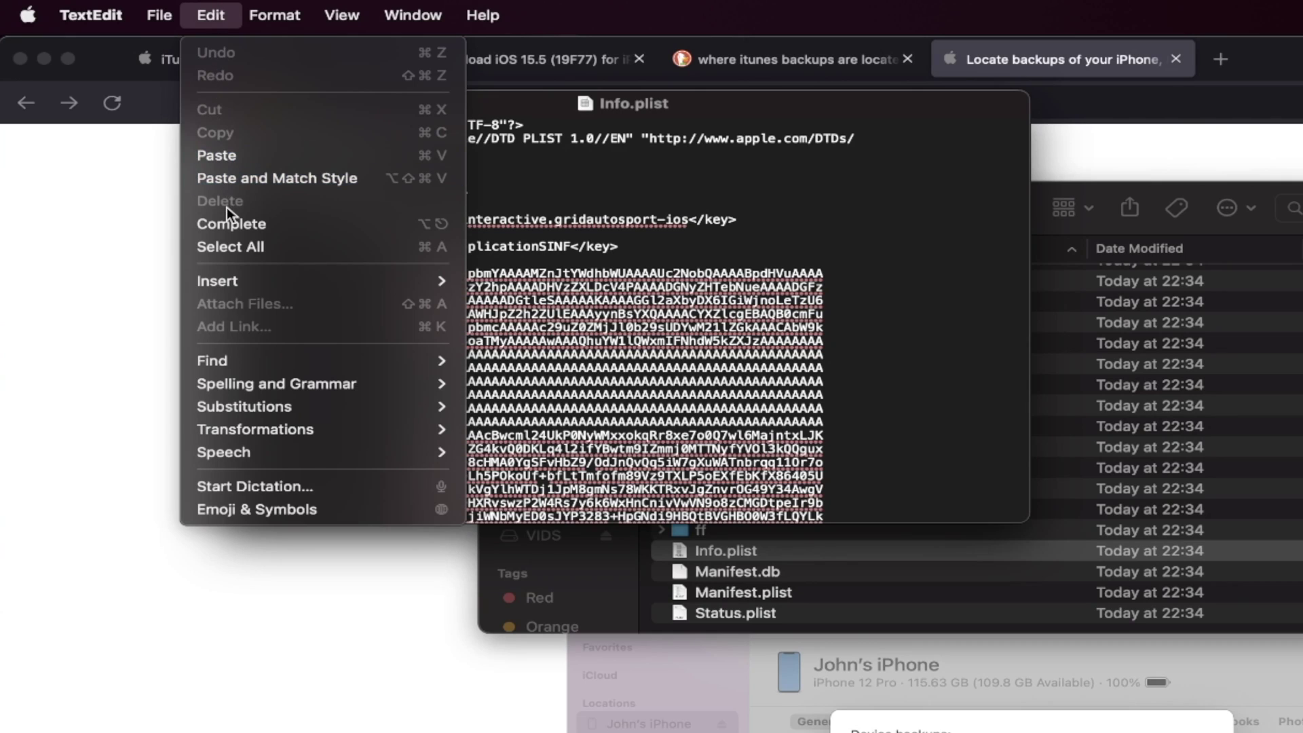
mouse_move(275, 365)
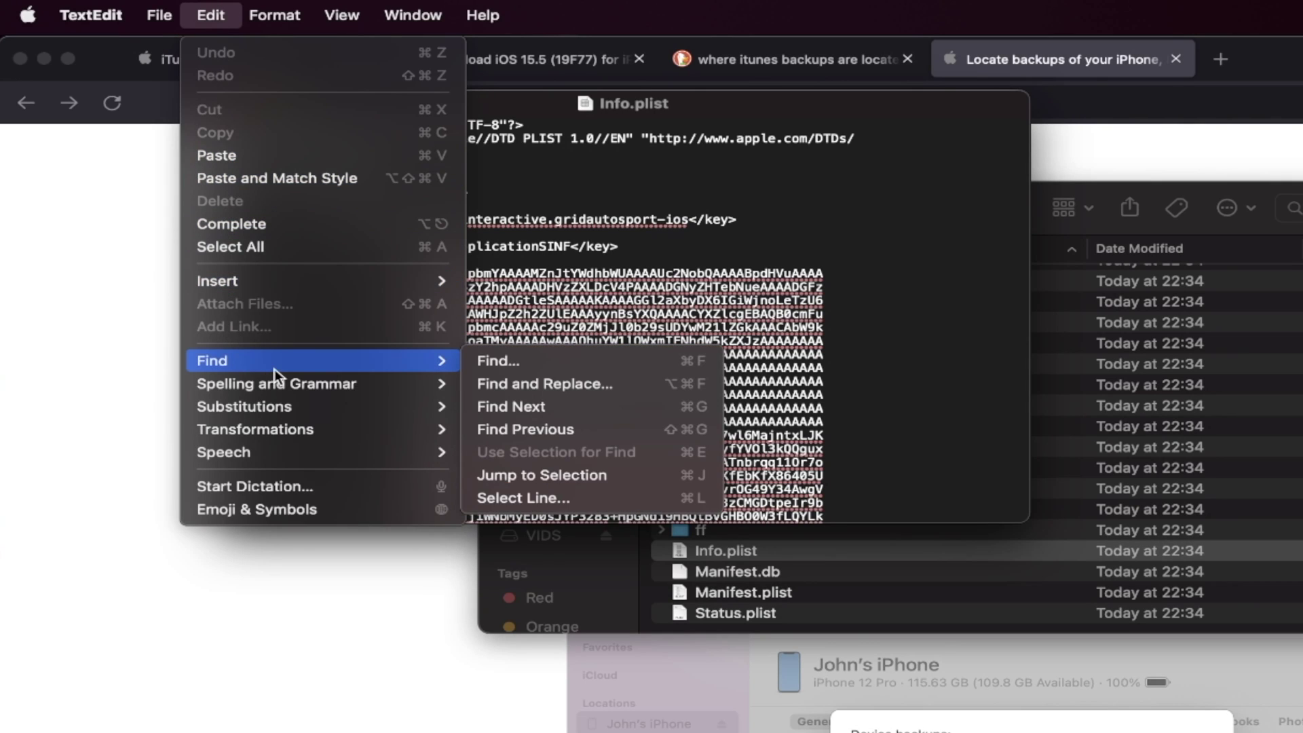
click(475, 360)
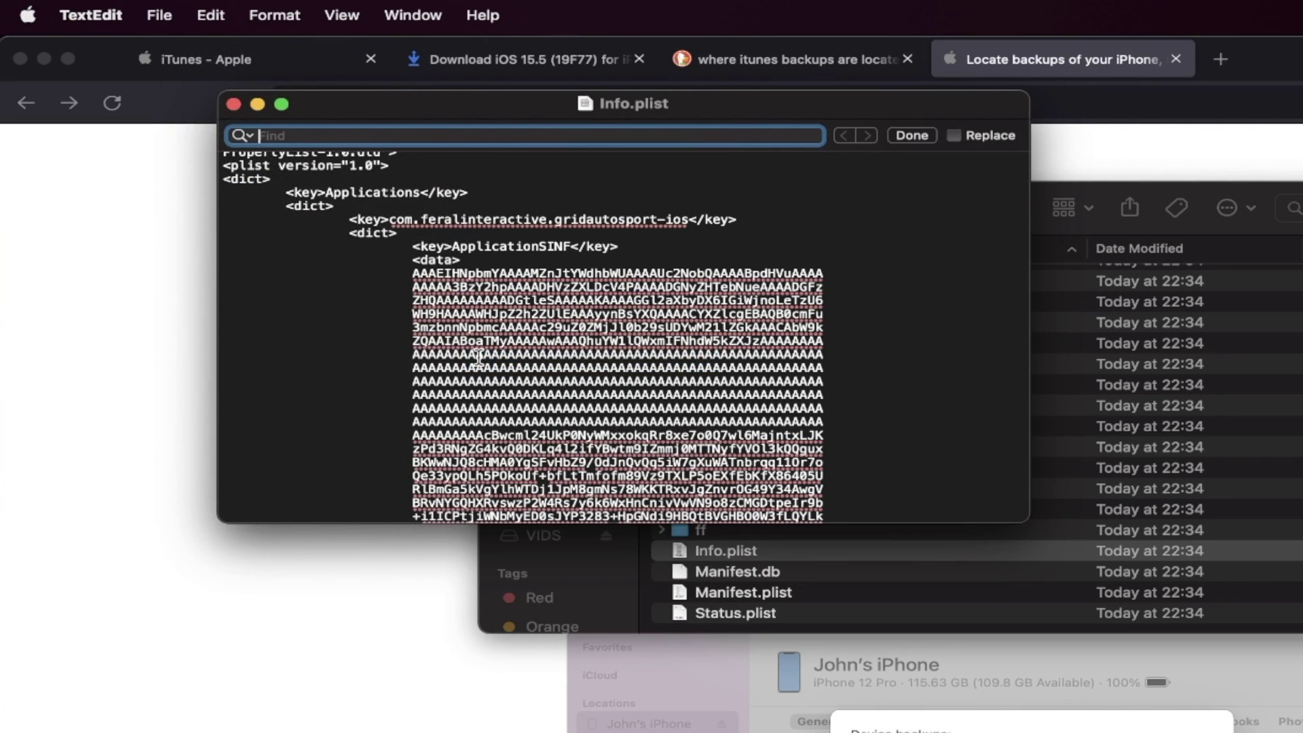
text(16.0)
key(Return)
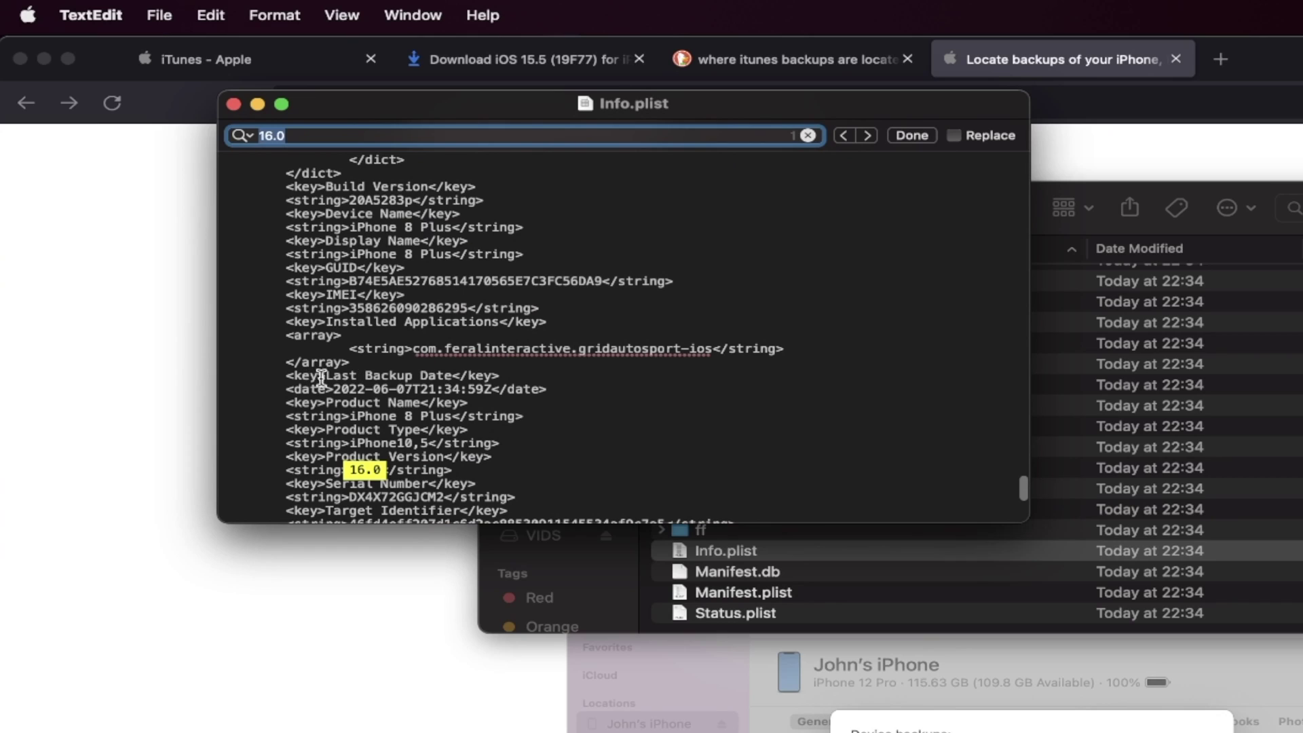
- Set the Product Version string in Info.plist to 15.0, save the file, and close it
click(353, 470)
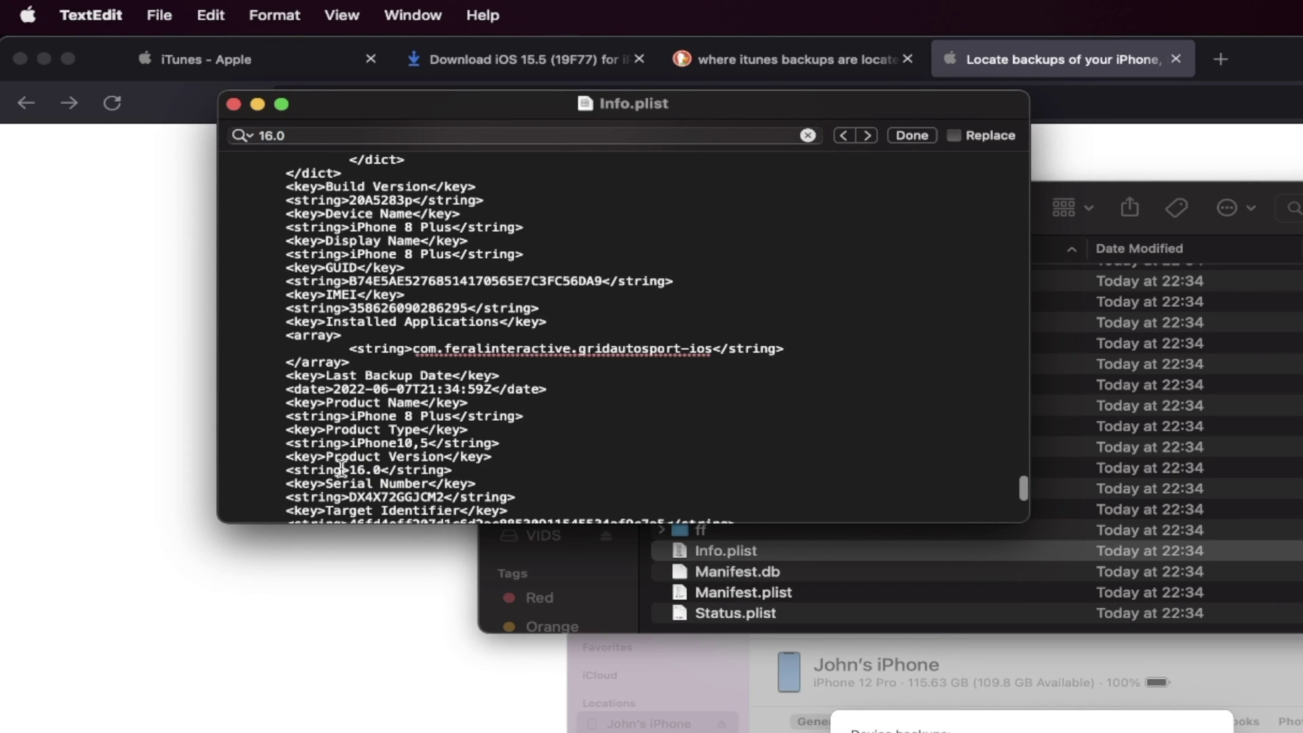
scroll(353, 461, down, 1)
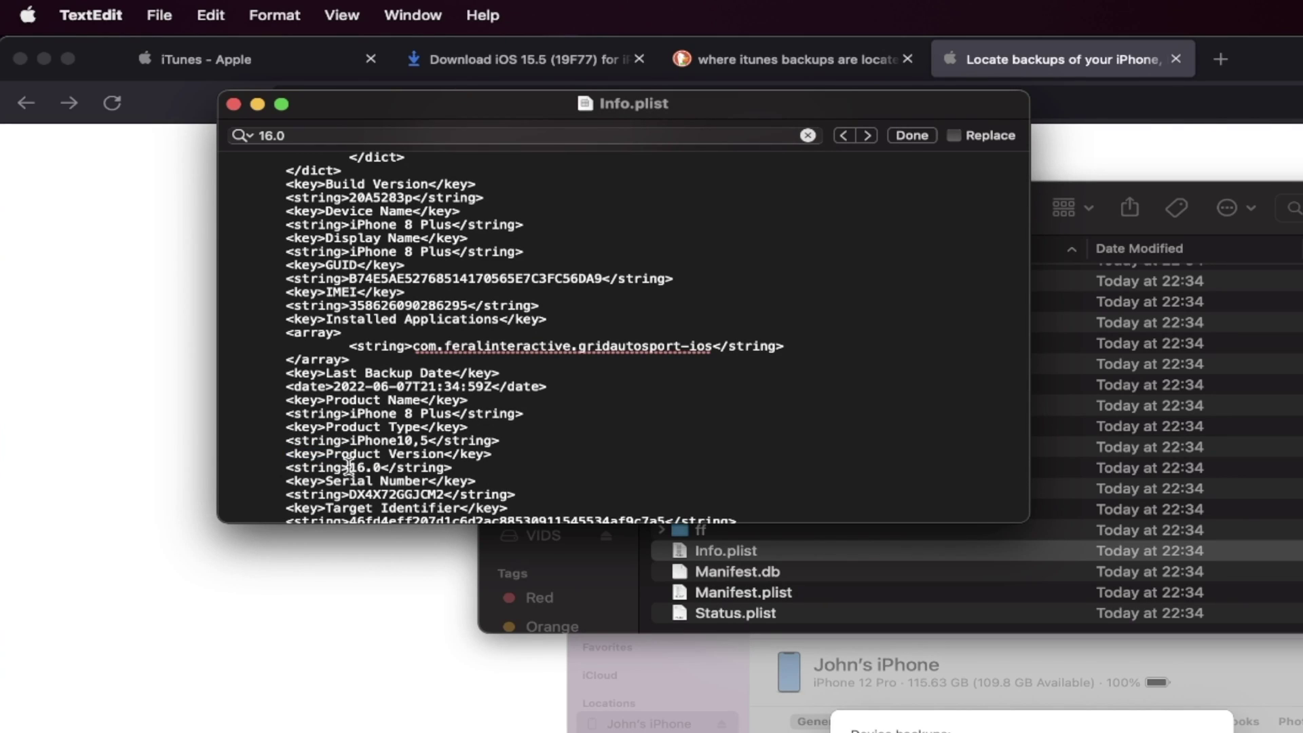
drag(350, 468, 379, 467)
text(15.0)
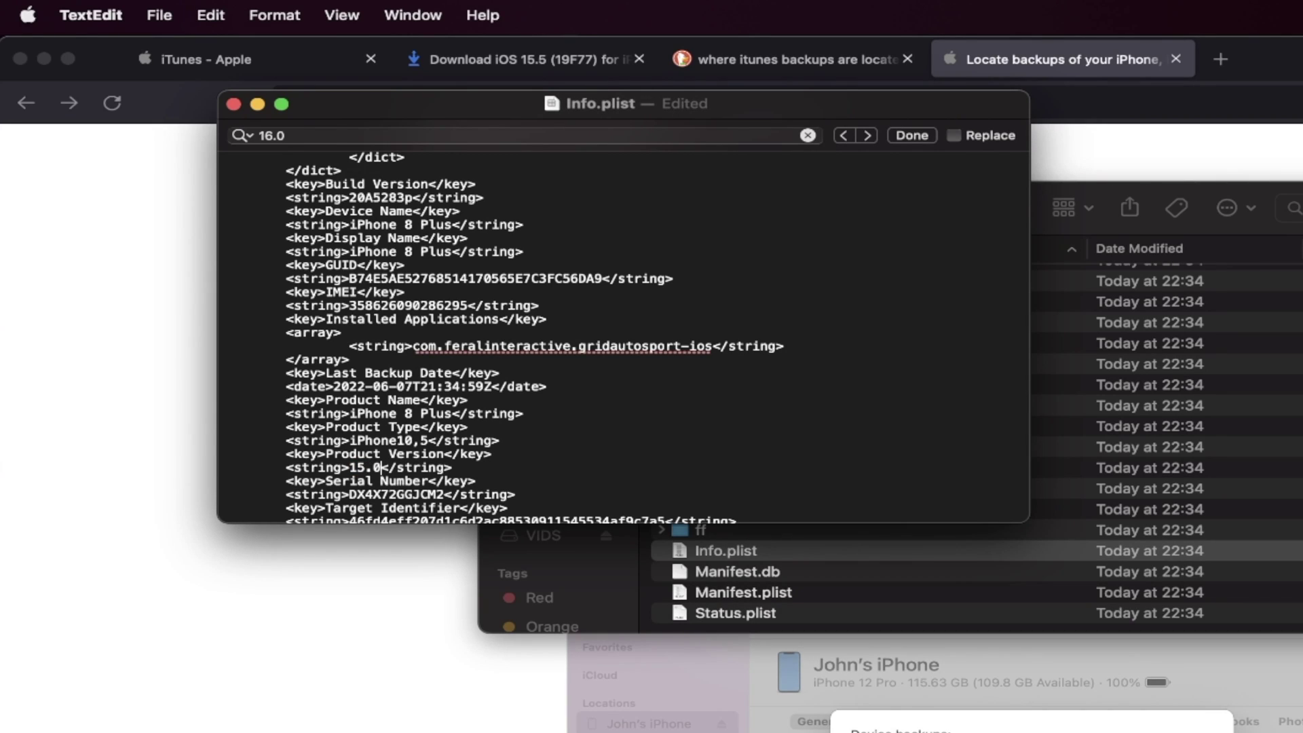
click(158, 15)
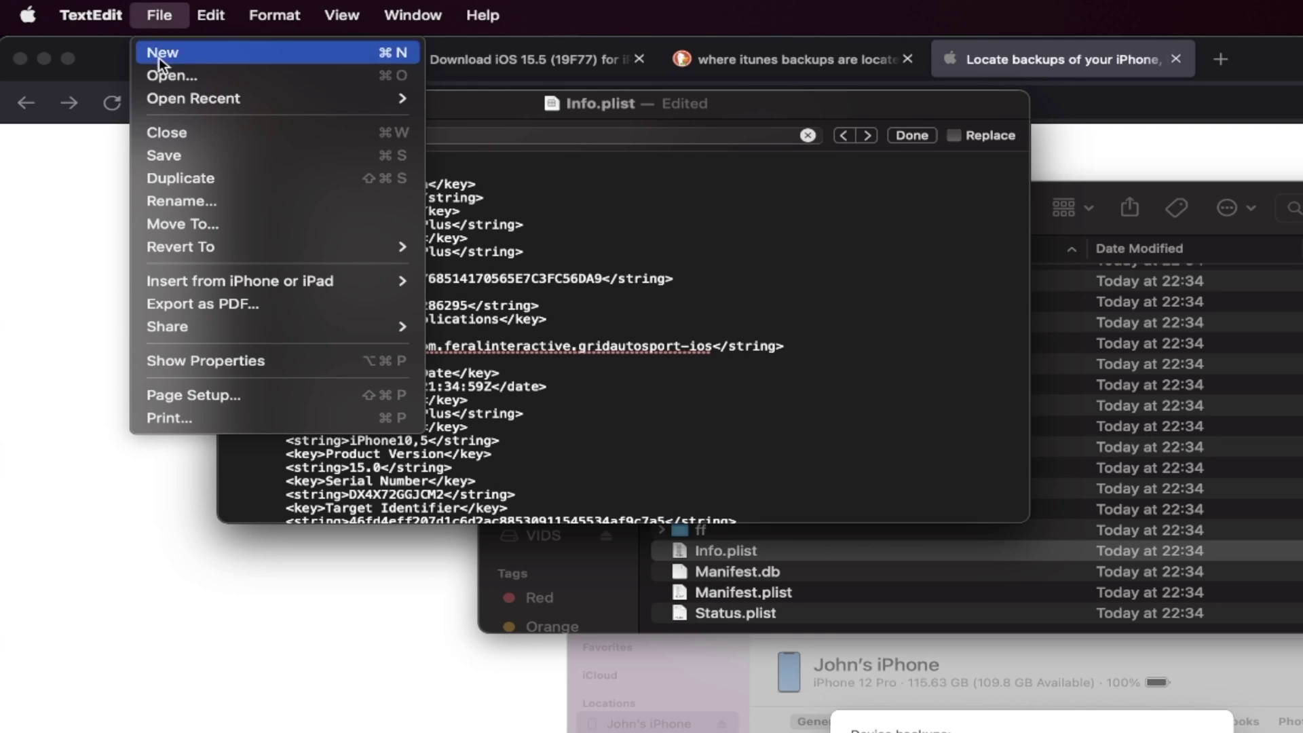
click(200, 162)
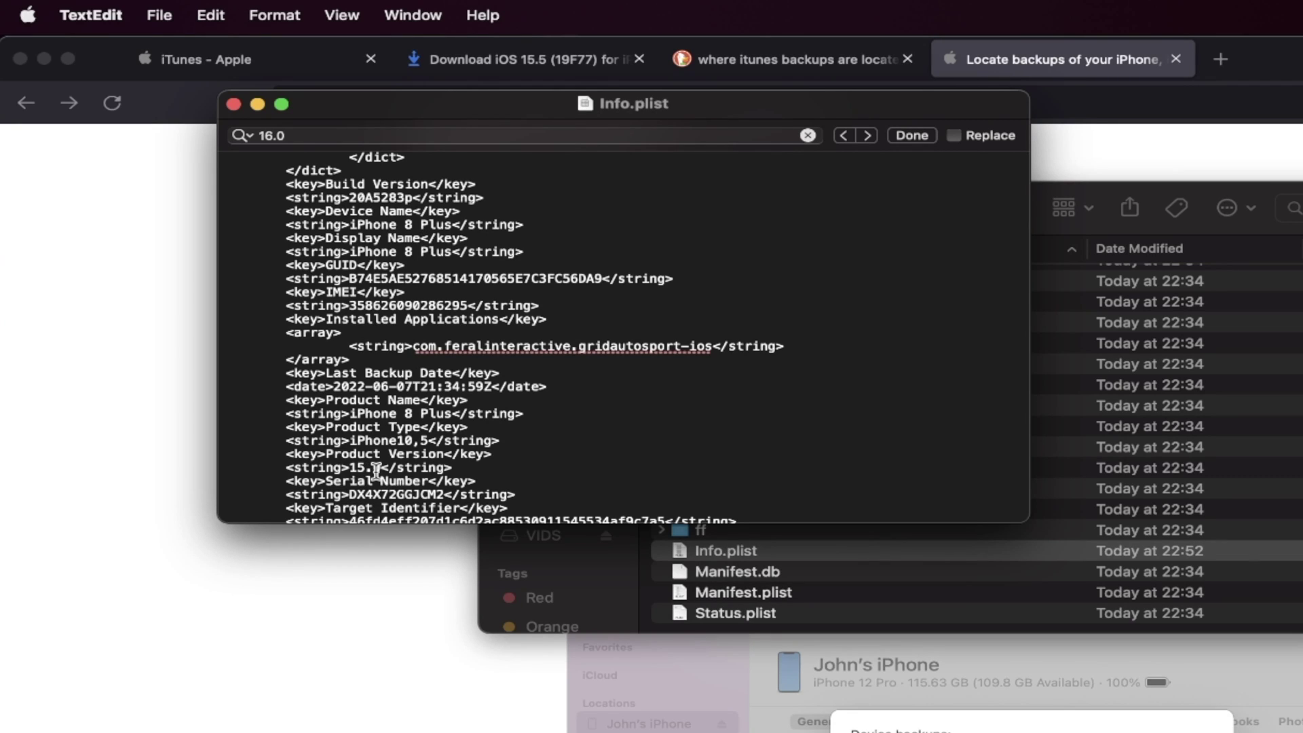
click(234, 104)
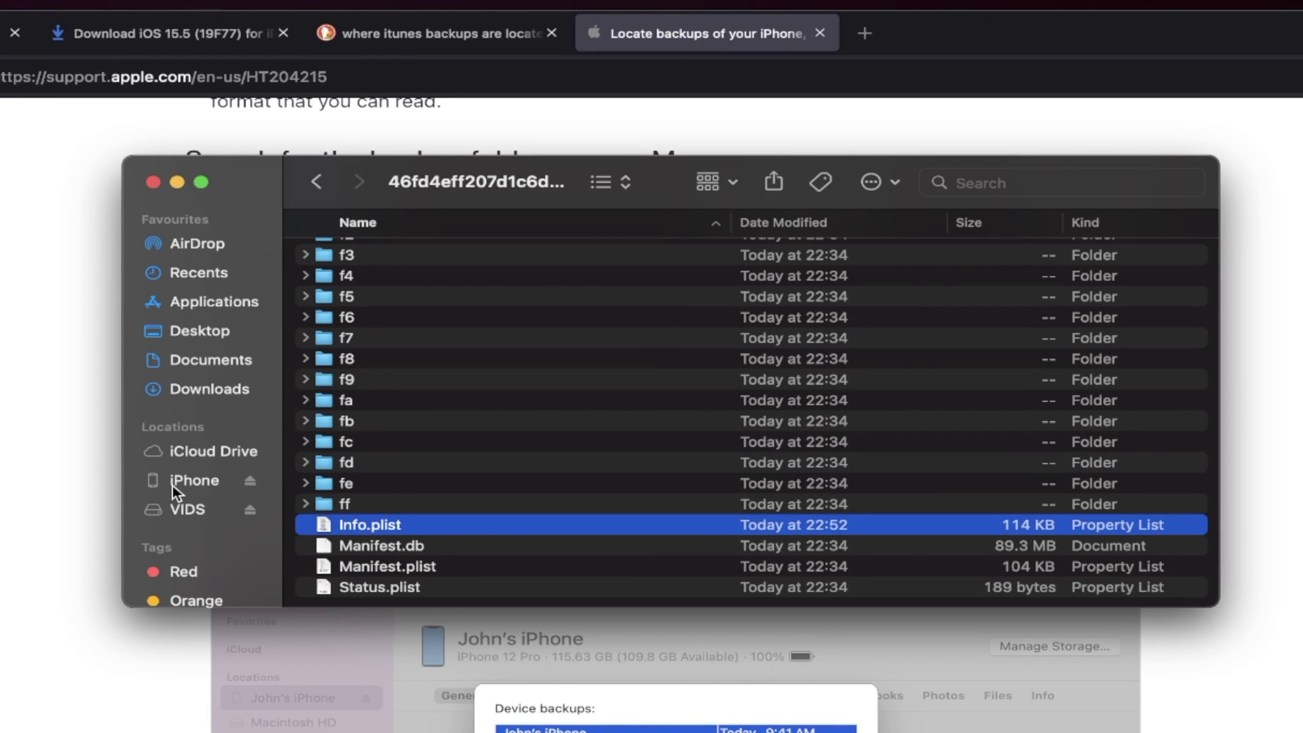
- Open the connected iPhone in Finder and start restoring it from the iPhone 8 Plus backup
click(174, 486)
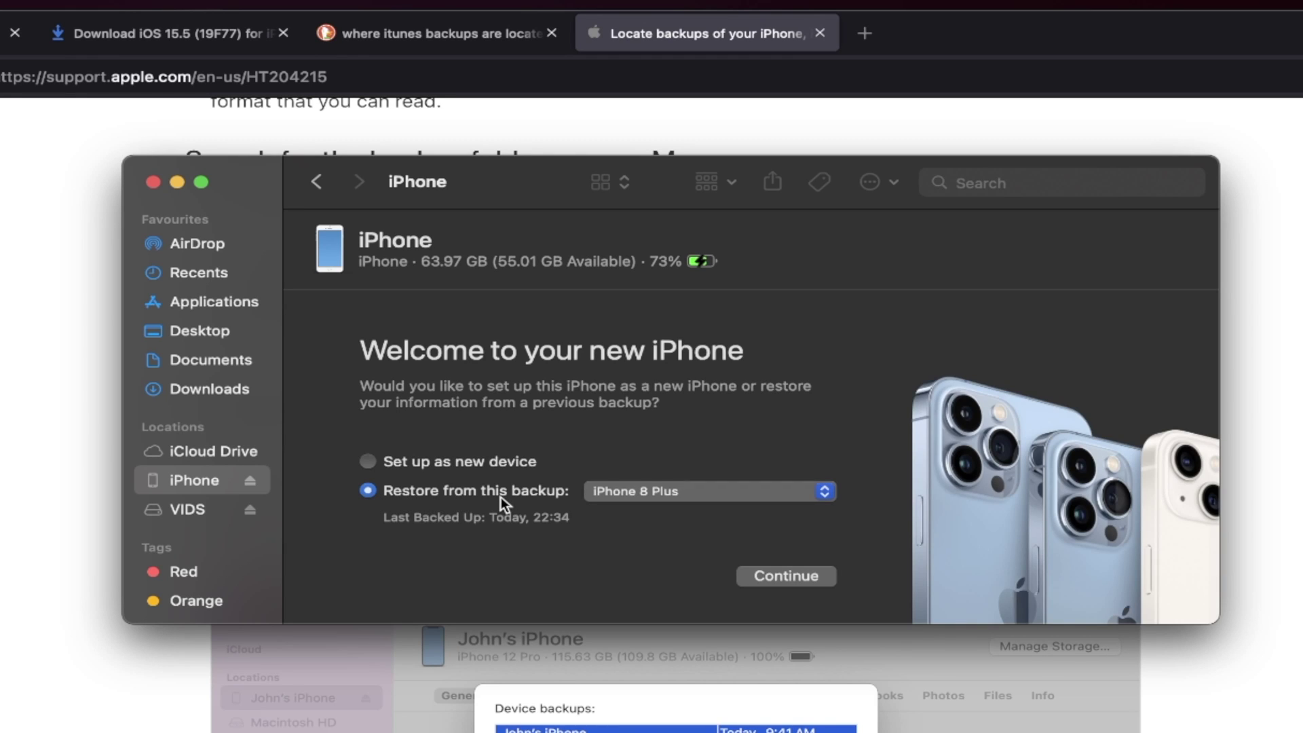
click(642, 494)
click(640, 498)
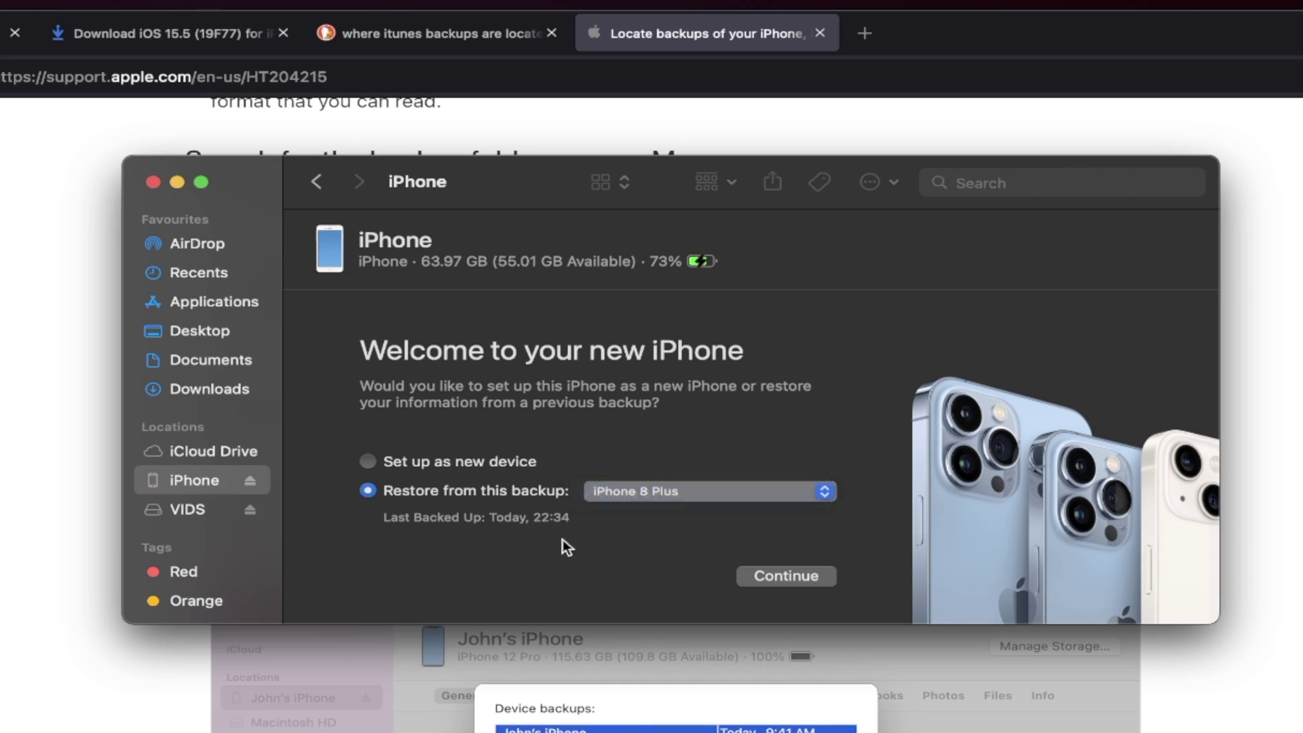
click(774, 583)
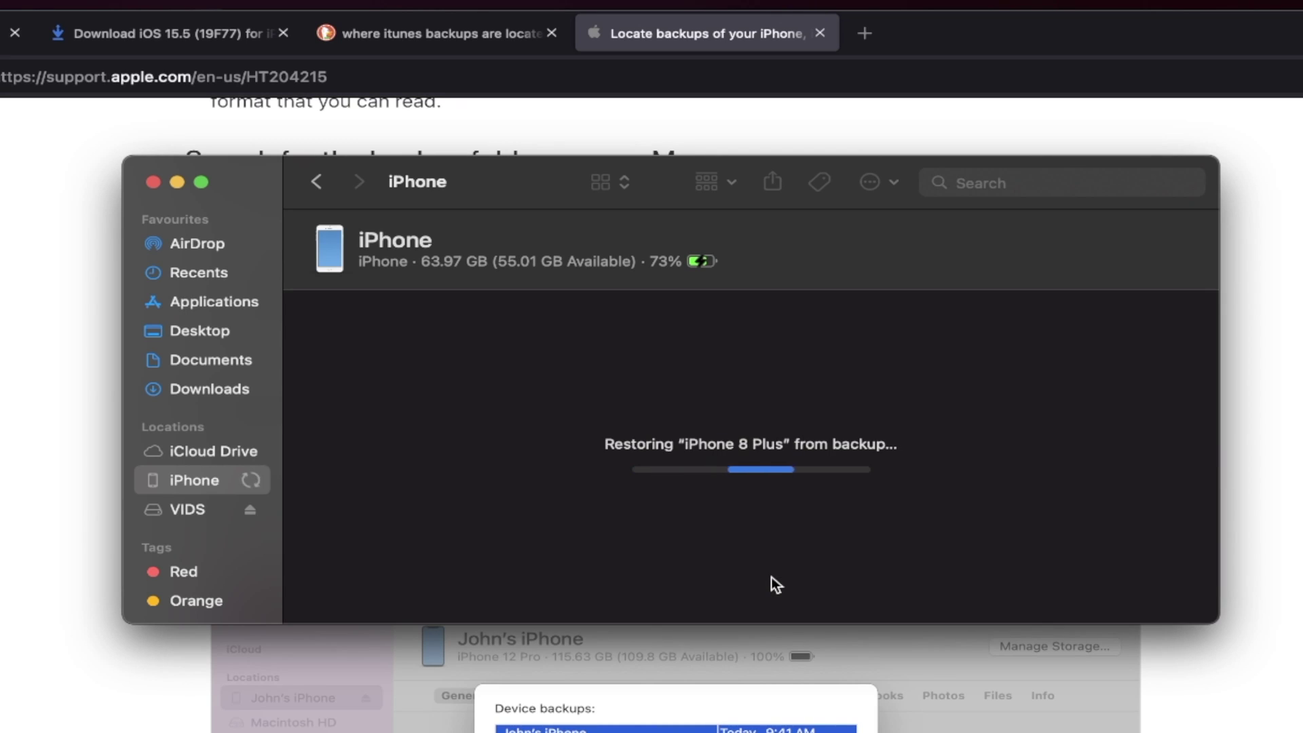